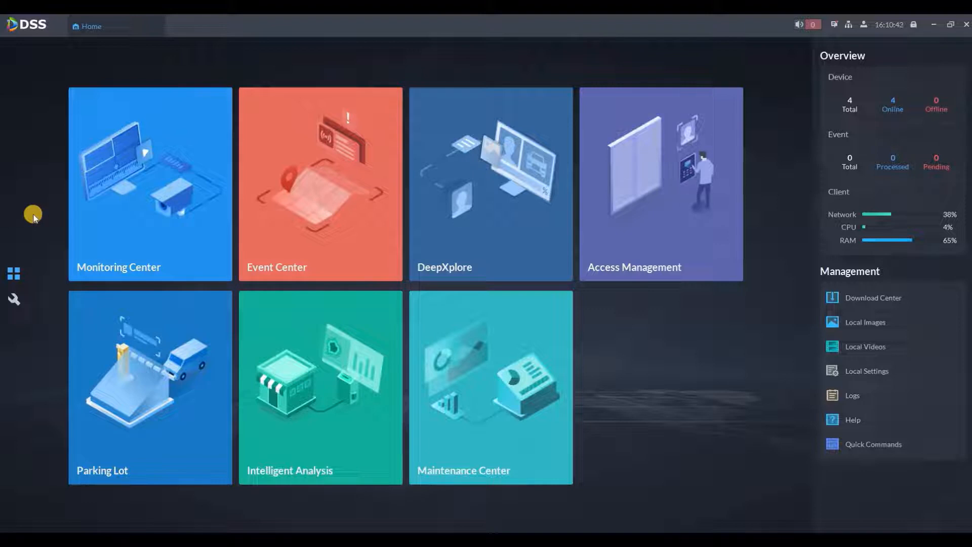
Open the device configuration and select the discovered devices 192.168.1.89, 192.168.1.88, 192.168.1.87 and 192.168.1.25
{"action": "left_click", "coordinate": [13, 303]}
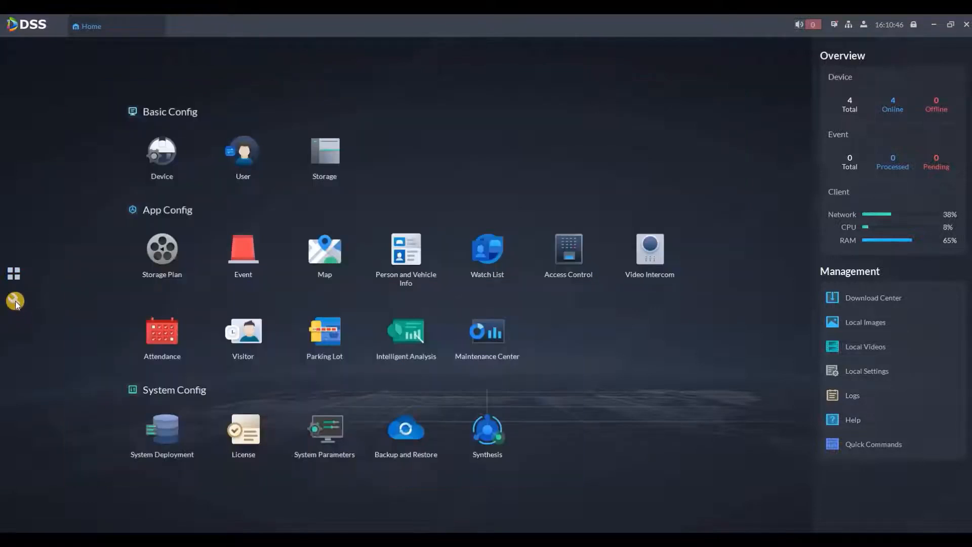
{"action": "left_click", "coordinate": [170, 152]}
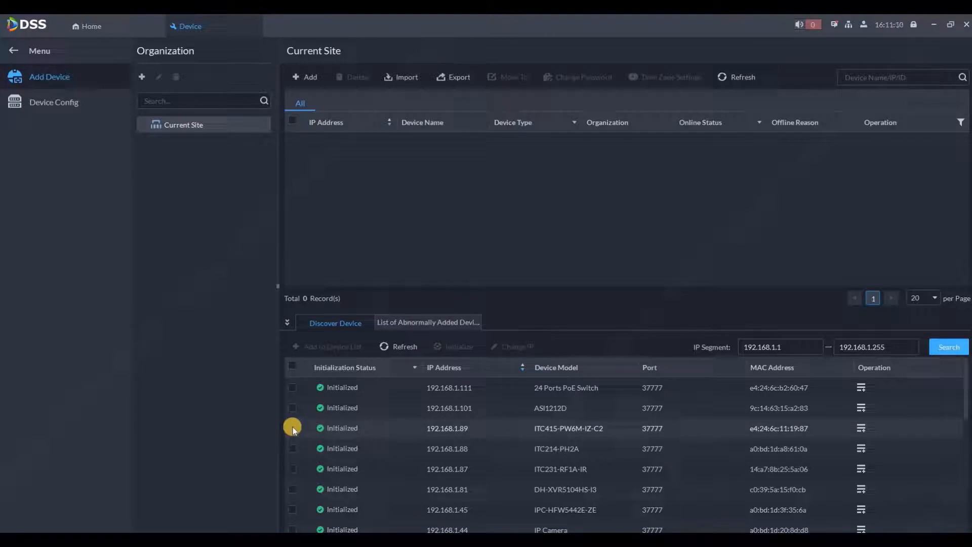
{"action": "left_click", "coordinate": [292, 428]}
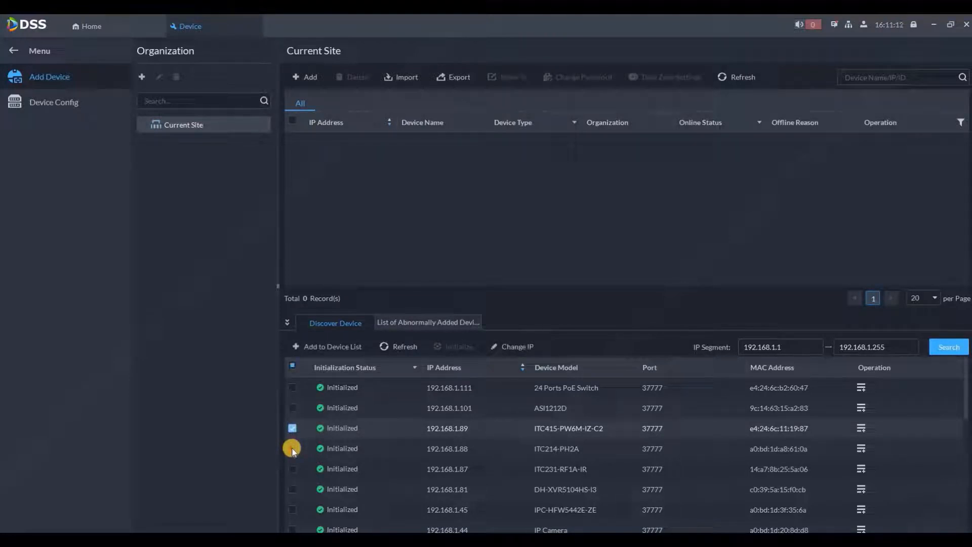
{"action": "left_click", "coordinate": [293, 448]}
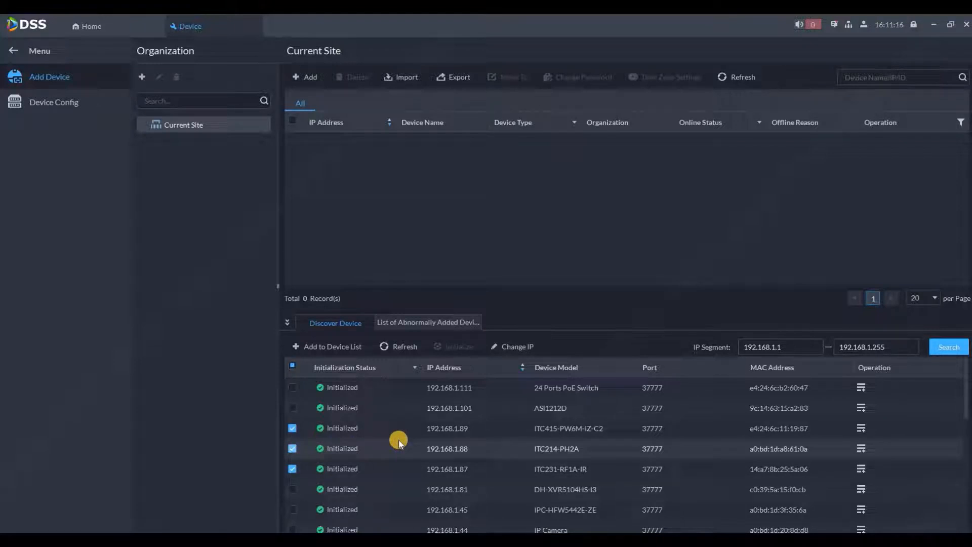
{"action": "scroll", "coordinate": [398, 442], "scroll_direction": "down", "scroll_amount": 5}
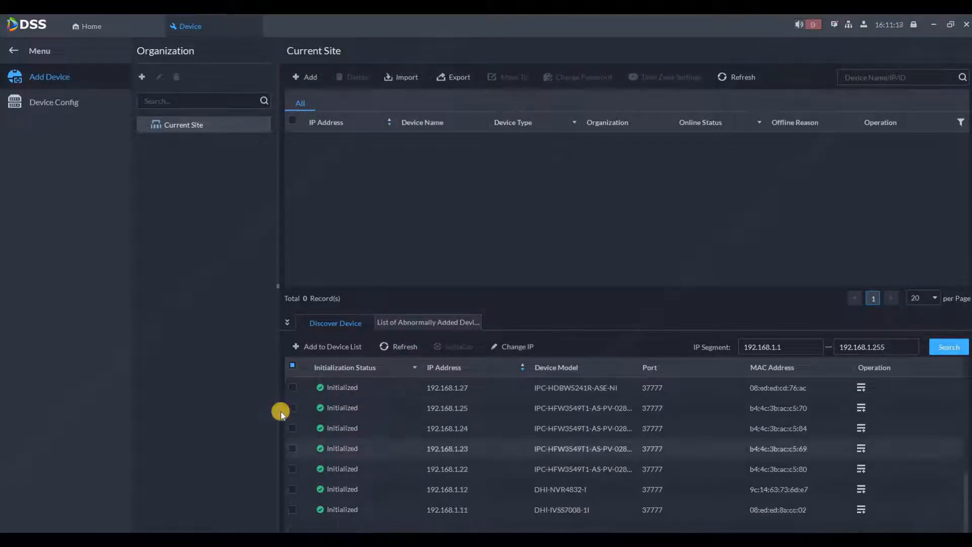
{"action": "left_click", "coordinate": [292, 407]}
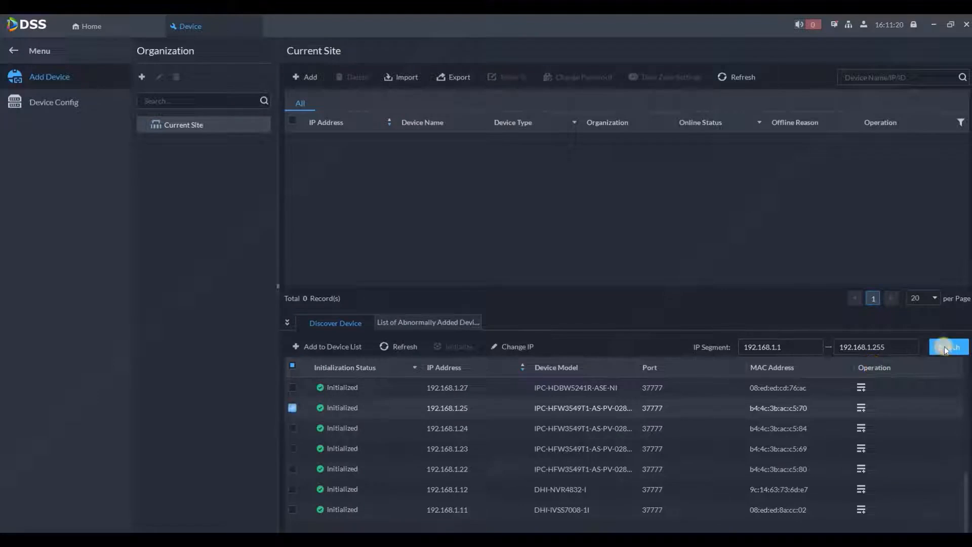
Add the selected devices to the Current Site device list, entering the device password for the admin login
{"action": "left_click", "coordinate": [334, 347]}
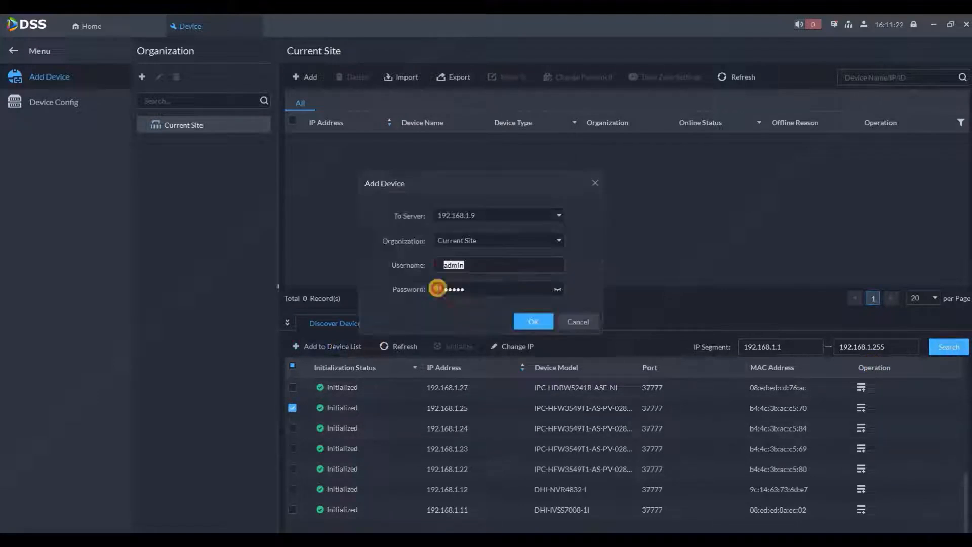
{"action": "left_click", "coordinate": [444, 289]}
{"action": "key", "text": "BackSpace"}
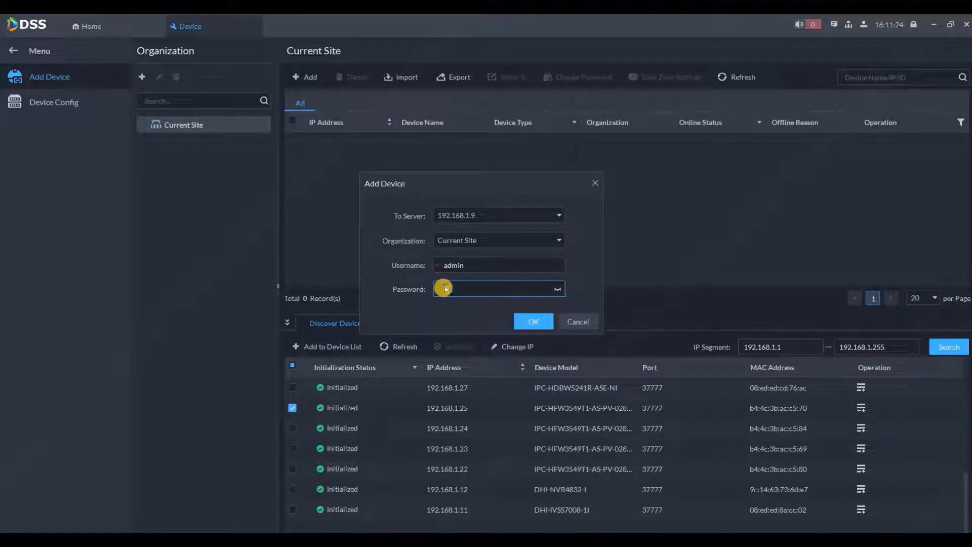
{"action": "type", "text": "••••••••"}
{"action": "left_click", "coordinate": [544, 318]}
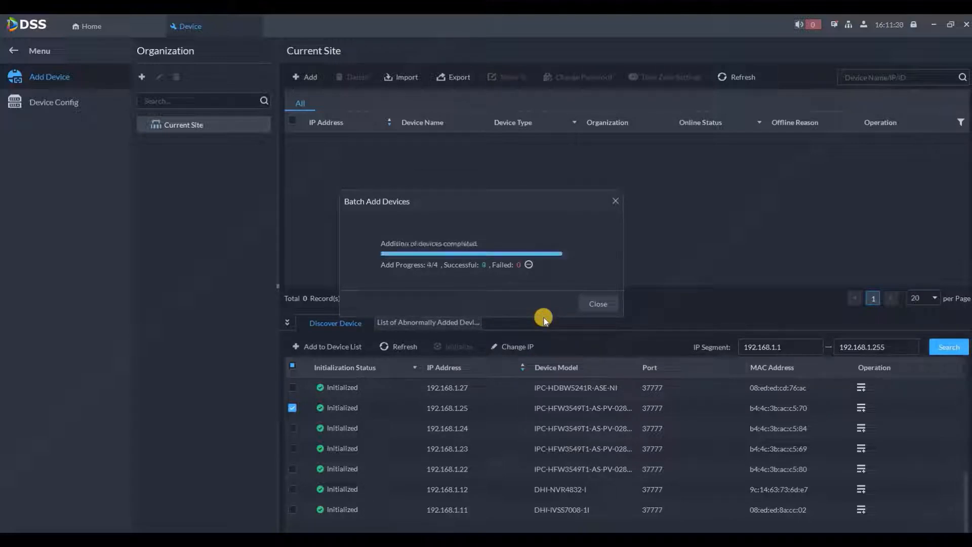
{"action": "left_click", "coordinate": [600, 303]}
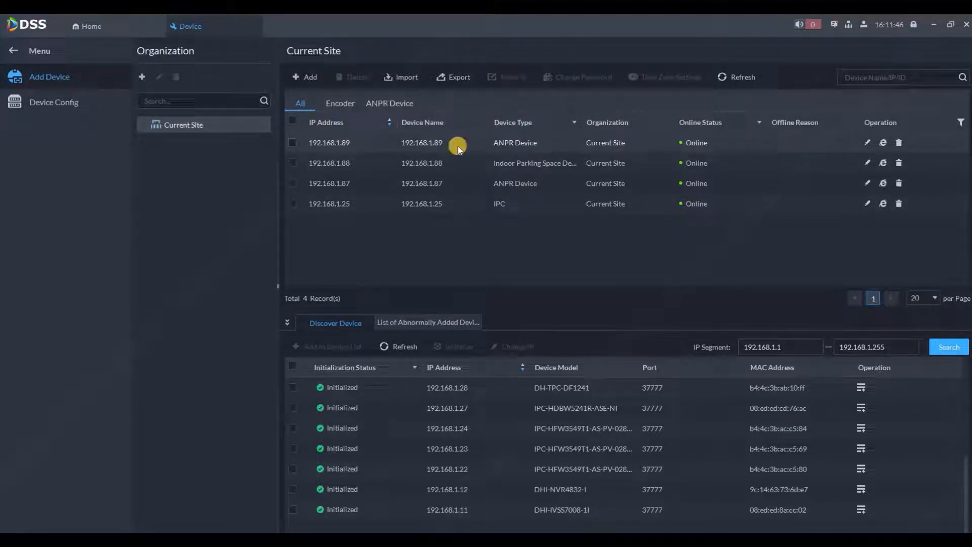
Change the device type of 192.168.1.89 to Access ANPR Camera and save it
{"action": "left_click", "coordinate": [868, 143]}
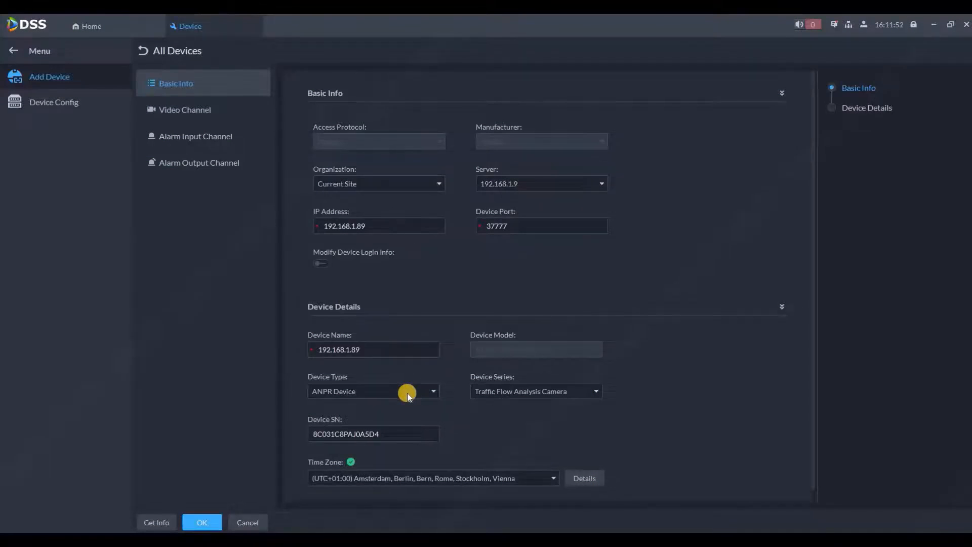
{"action": "left_click", "coordinate": [373, 392]}
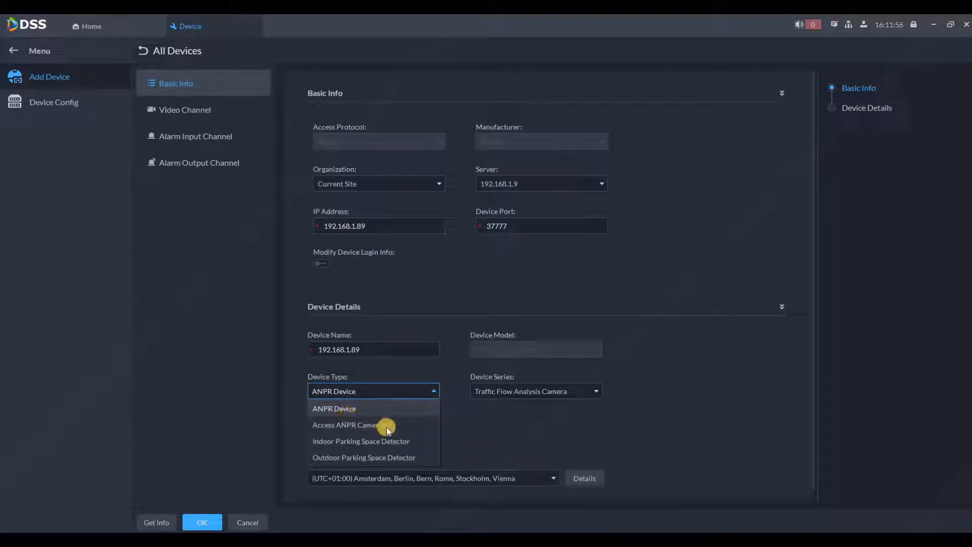
{"action": "left_click", "coordinate": [349, 427]}
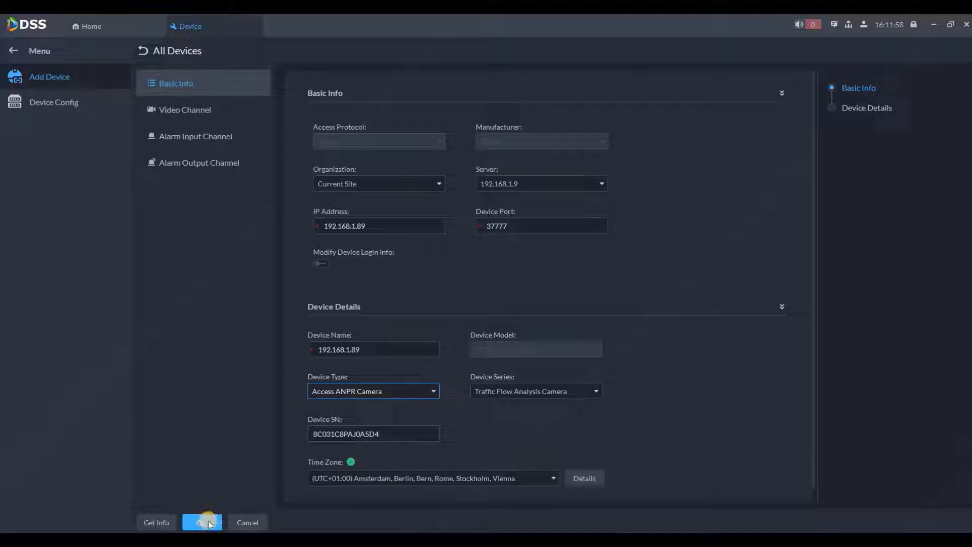
{"action": "left_click", "coordinate": [208, 521]}
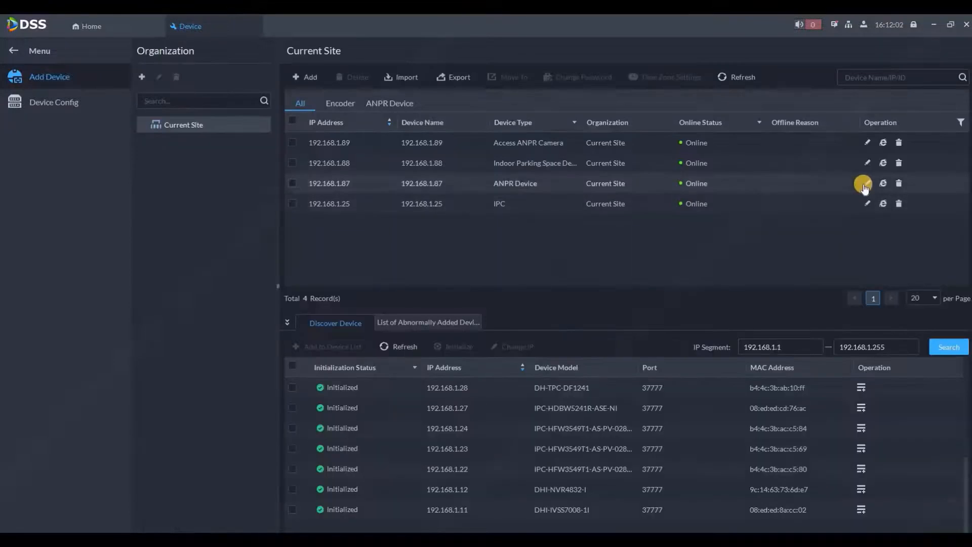
Change the device type of 192.168.1.87 to Access ANPR Camera
{"action": "left_click", "coordinate": [866, 184]}
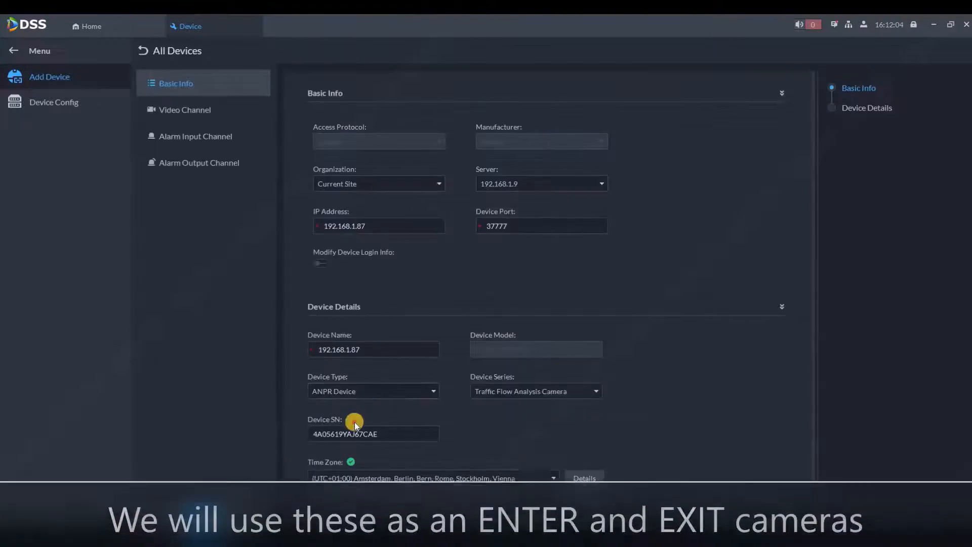
{"action": "left_click", "coordinate": [360, 392]}
{"action": "left_click", "coordinate": [344, 422]}
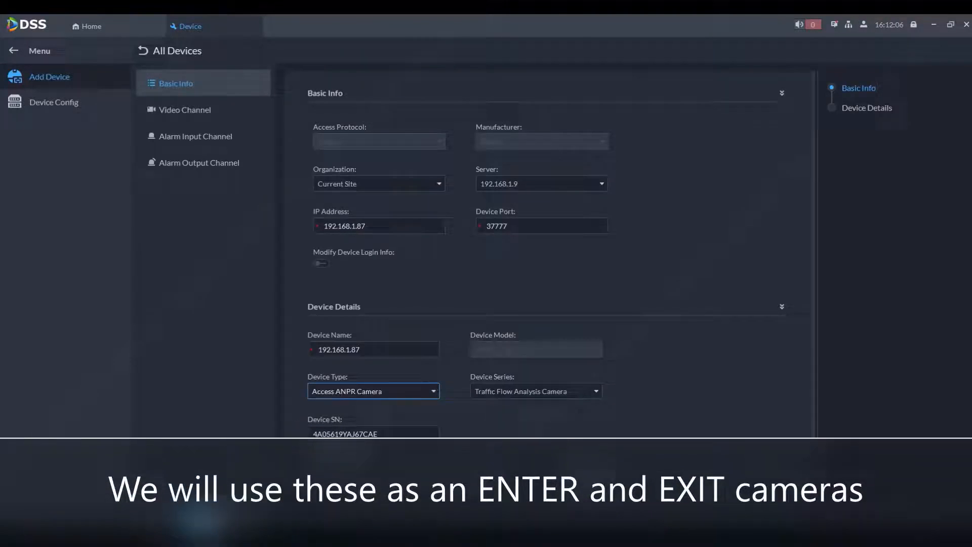
Apply the time zone (UTC+01:00) Amsterdam, Berlin, Bern, Rome, Stockholm, Vienna to all added devices
{"action": "left_click", "coordinate": [292, 122]}
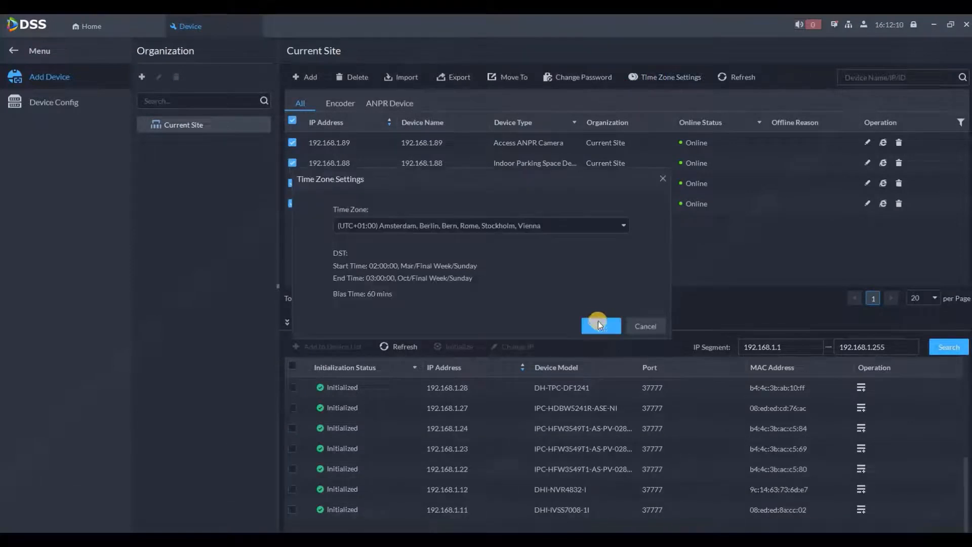
{"action": "left_click", "coordinate": [601, 323]}
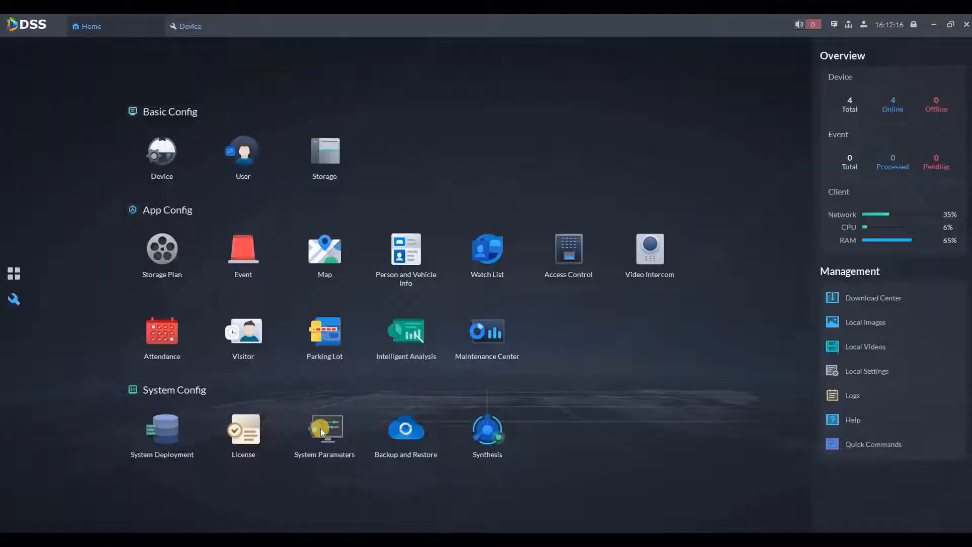
Synchronize the device time immediately in the system parameters, save the Time Sync configuration, and close the open configuration pages
{"action": "left_click", "coordinate": [323, 430]}
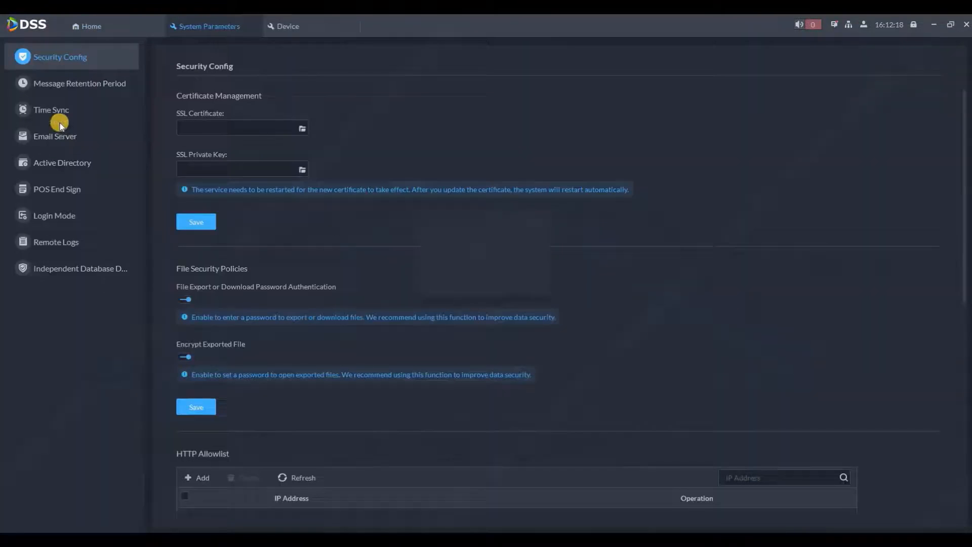
{"action": "left_click", "coordinate": [59, 114]}
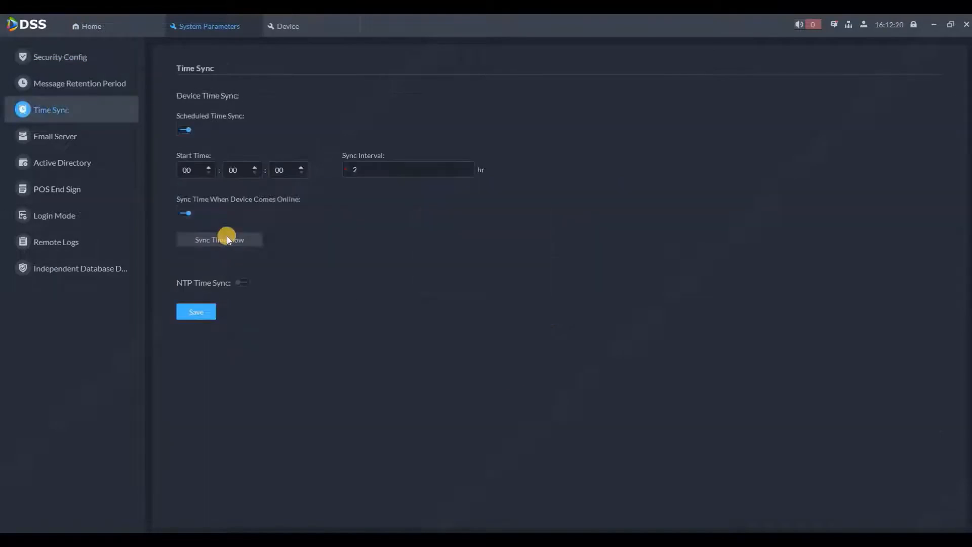
{"action": "left_click", "coordinate": [232, 239]}
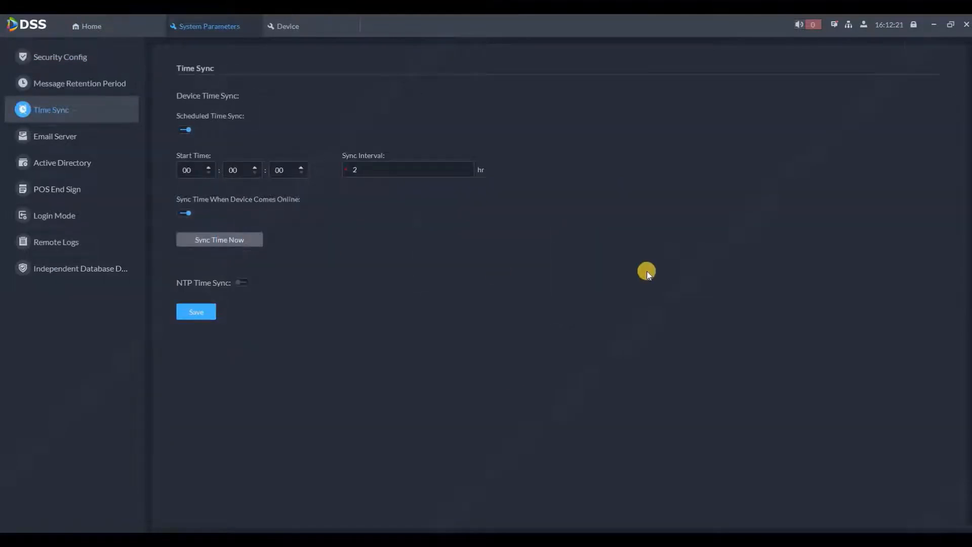
{"action": "left_click", "coordinate": [211, 312]}
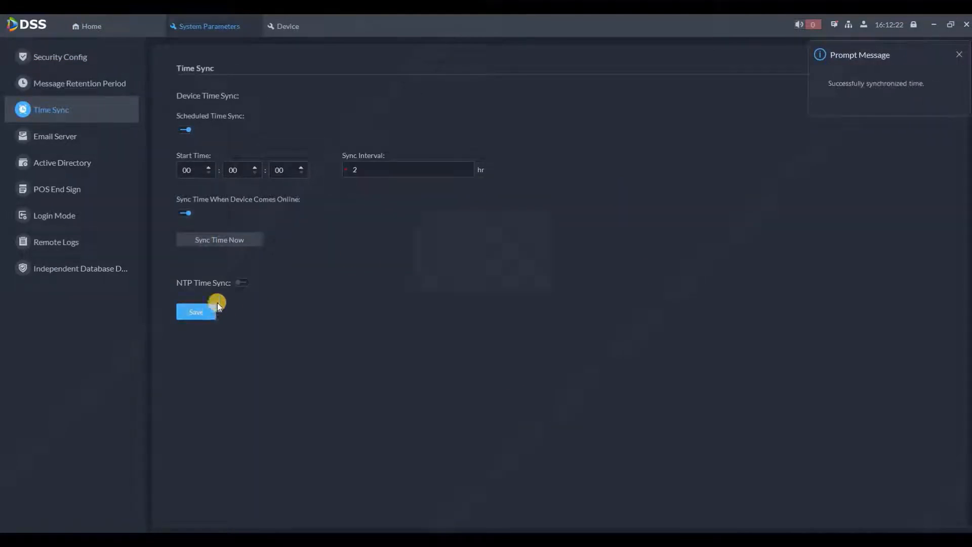
{"action": "left_click", "coordinate": [252, 27]}
{"action": "left_click", "coordinate": [256, 26]}
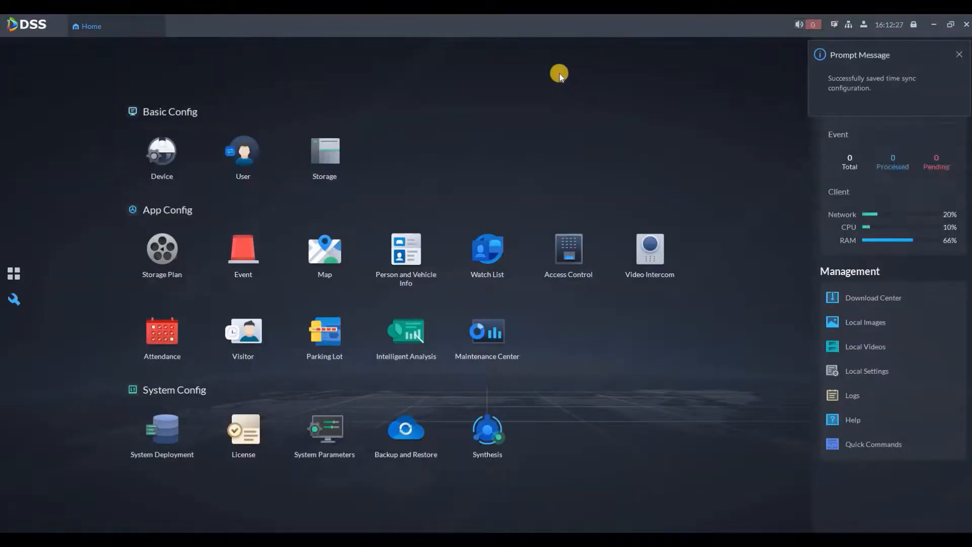
Start a new parking lot named "parking lot 1" and enable parking space counting
{"action": "left_click", "coordinate": [324, 337]}
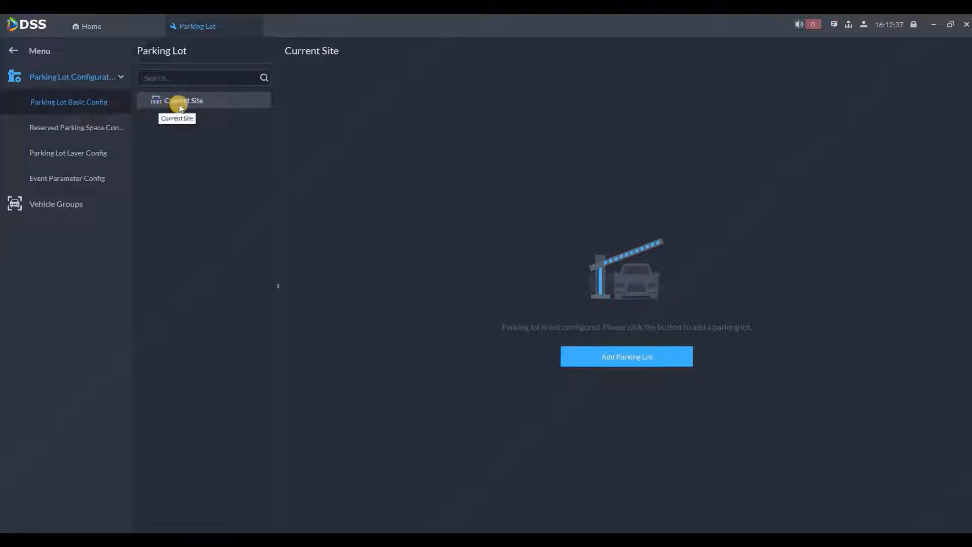
{"action": "left_click", "coordinate": [624, 357]}
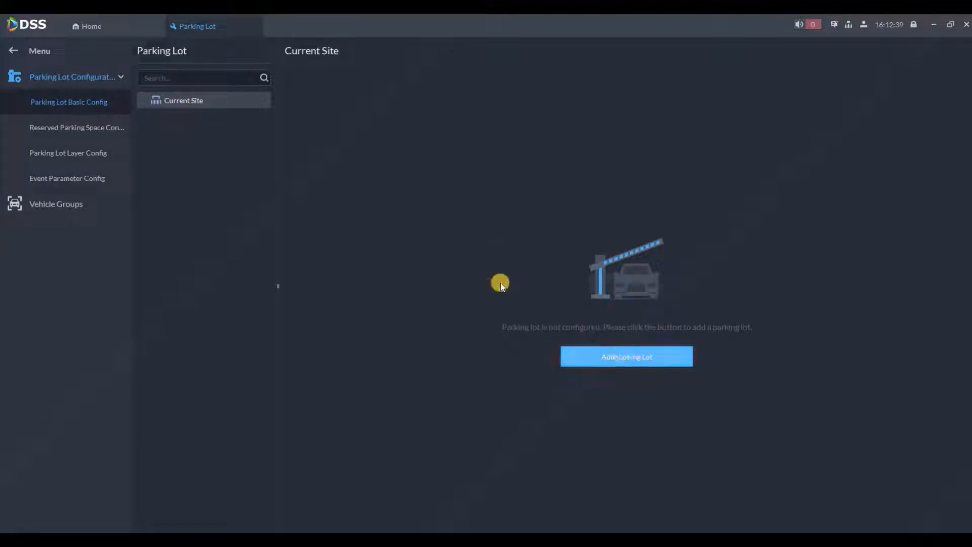
{"action": "left_click", "coordinate": [245, 146]}
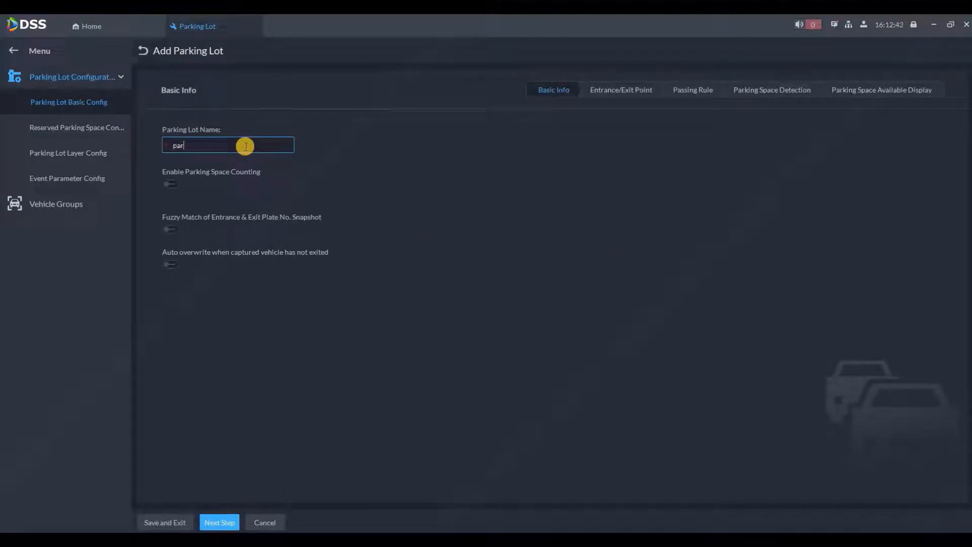
{"action": "type", "text": "parking lot 1"}
{"action": "left_click", "coordinate": [175, 180]}
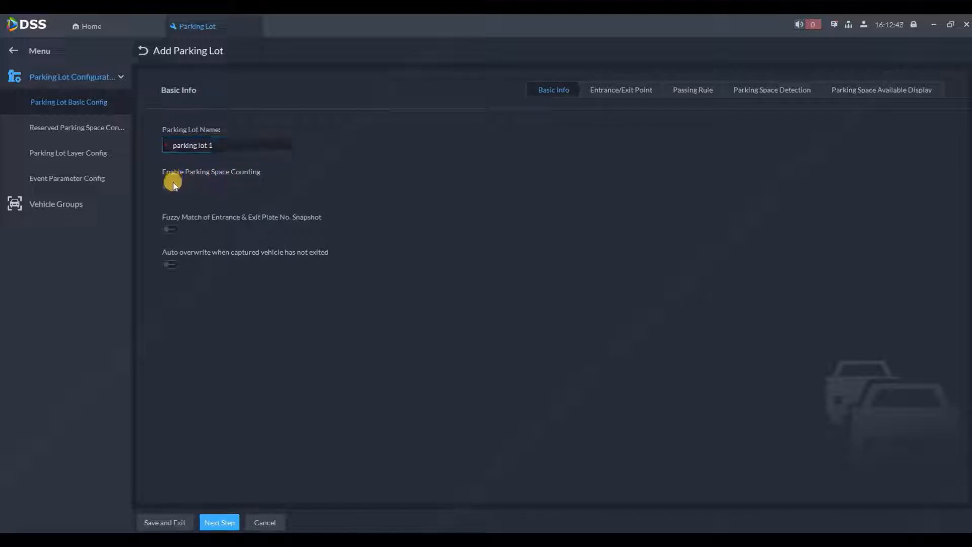
Set the parking space counting mode to count parking spaces using parking space detectors
{"action": "left_click", "coordinate": [238, 181]}
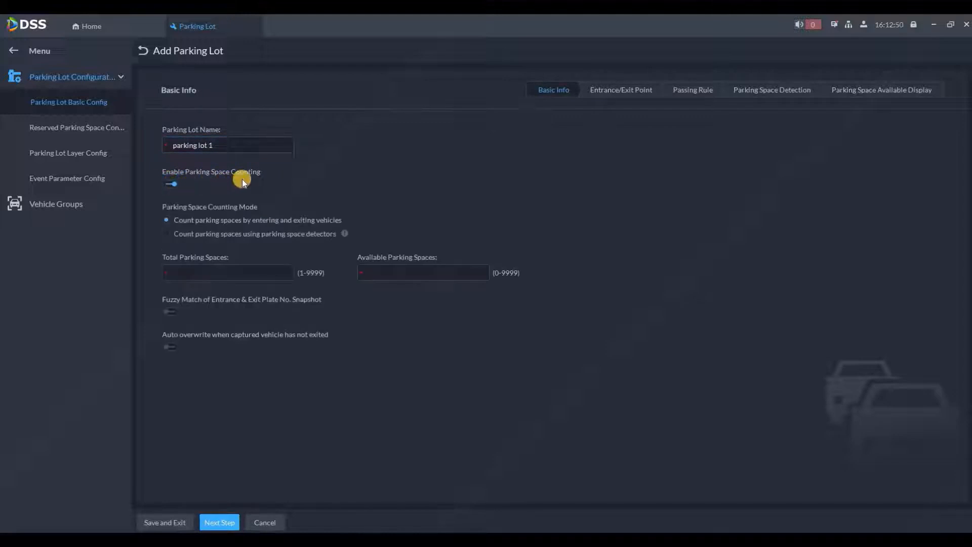
{"action": "left_click", "coordinate": [166, 220]}
{"action": "left_click", "coordinate": [223, 265]}
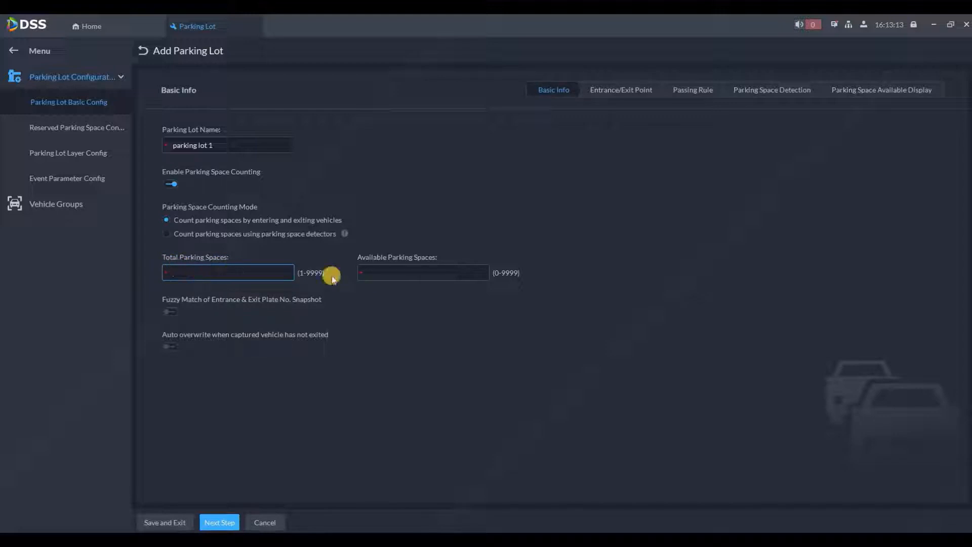
{"action": "left_click", "coordinate": [391, 274]}
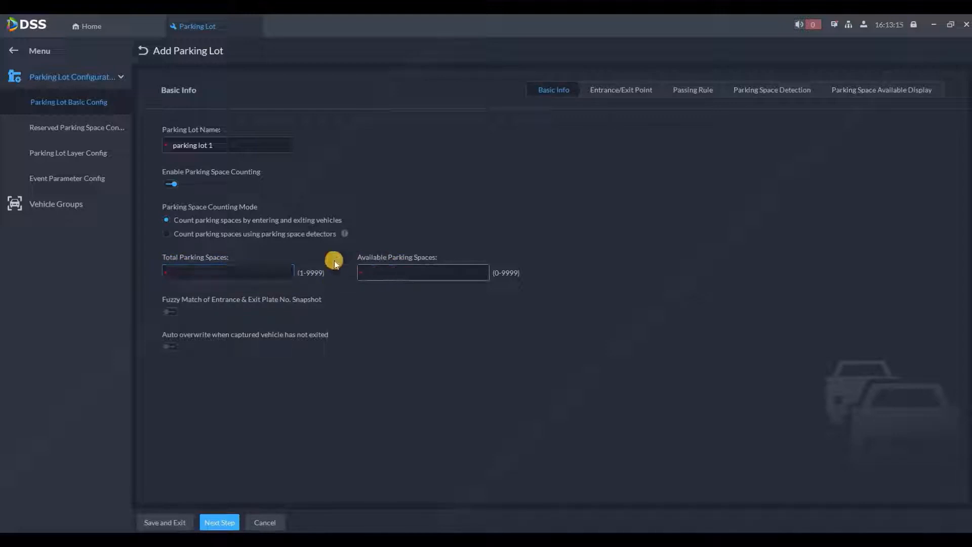
{"action": "left_click", "coordinate": [167, 234]}
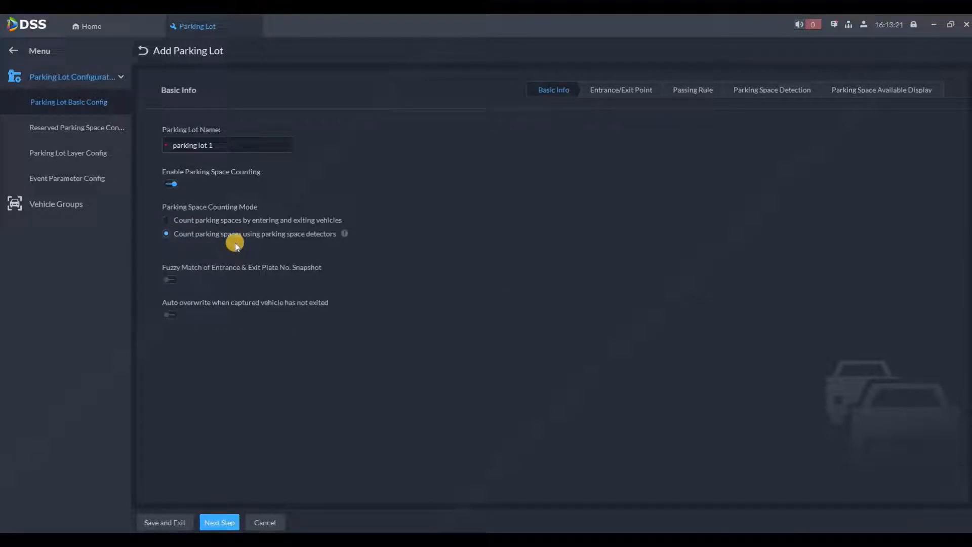
Proceed to the Entrance/Exit Point stage and add an entrance and exit point named "parking lot1"
{"action": "left_click", "coordinate": [232, 522]}
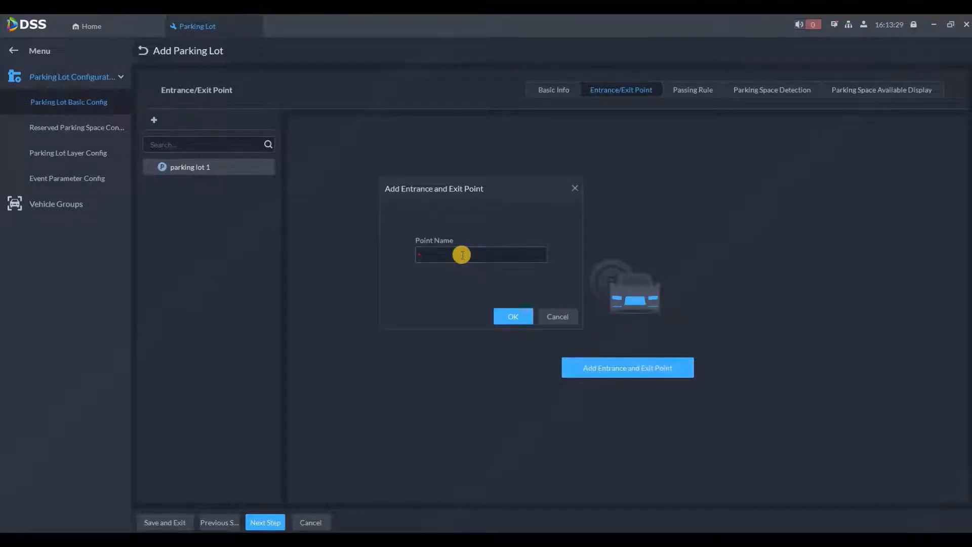
{"action": "left_click", "coordinate": [462, 255]}
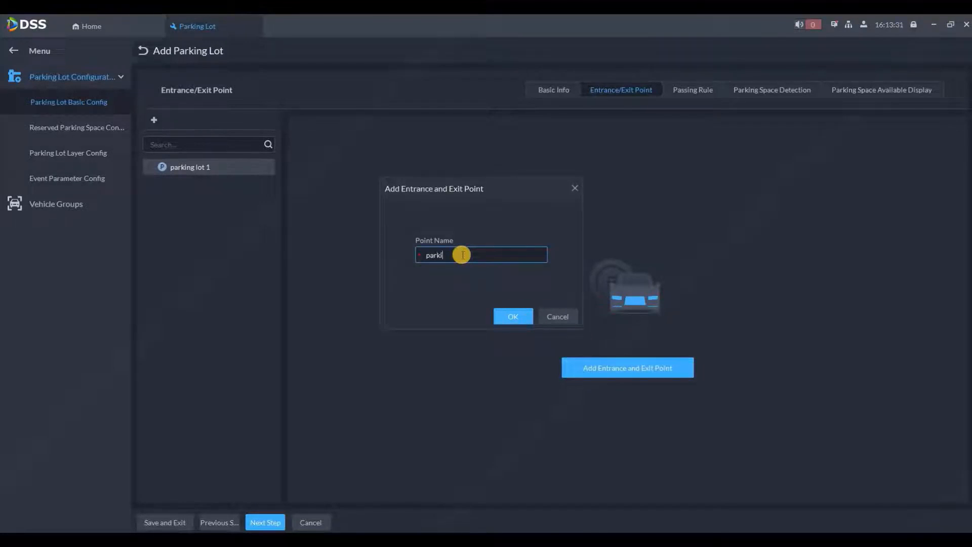
{"action": "type", "text": "parking lot1"}
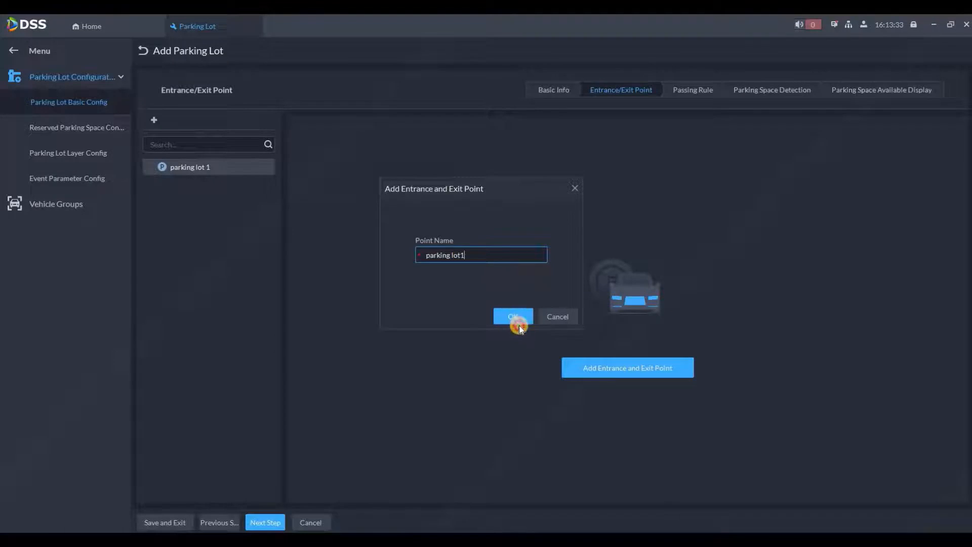
{"action": "left_click", "coordinate": [517, 317]}
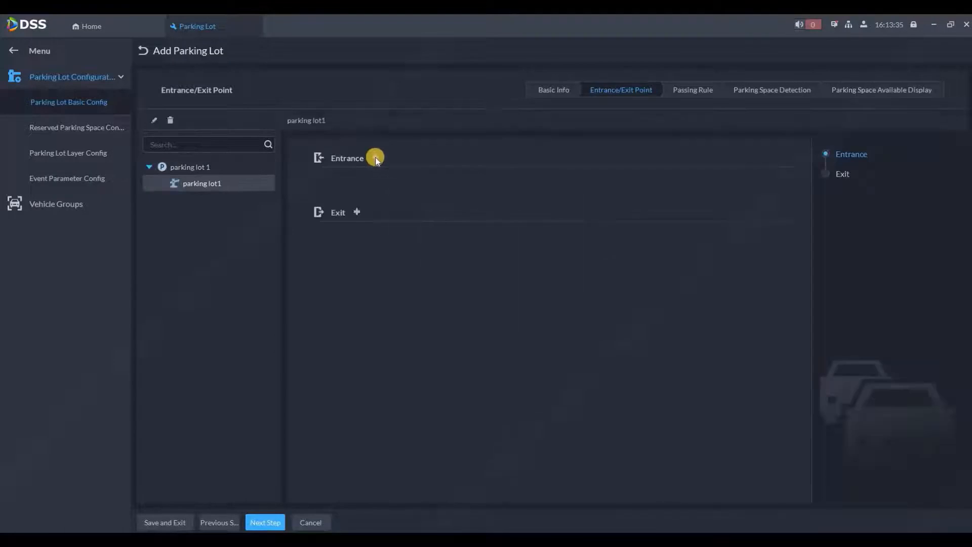
Add an entrance named "entrance 1" to the parking lot1 point with the capture mode set to Single Camera
{"action": "left_click", "coordinate": [376, 157]}
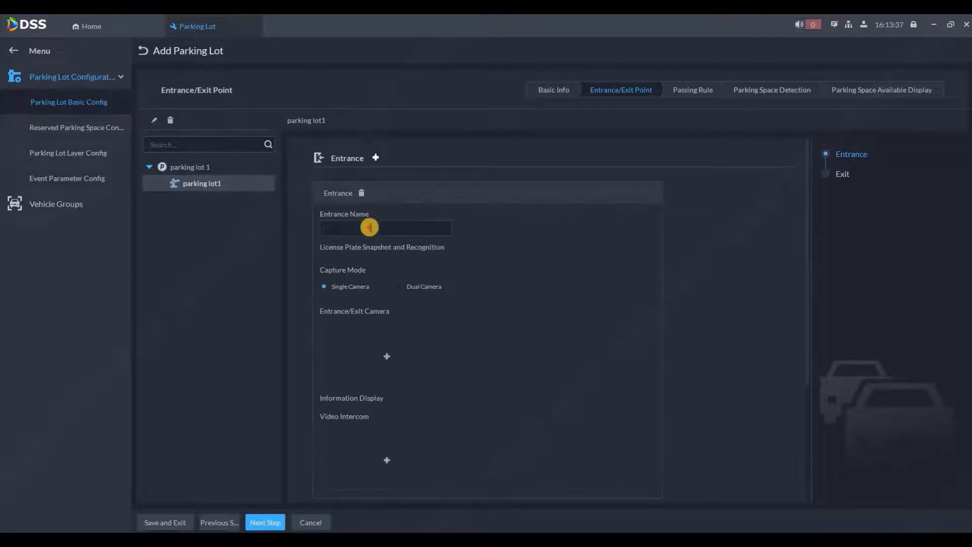
{"action": "left_click", "coordinate": [370, 227]}
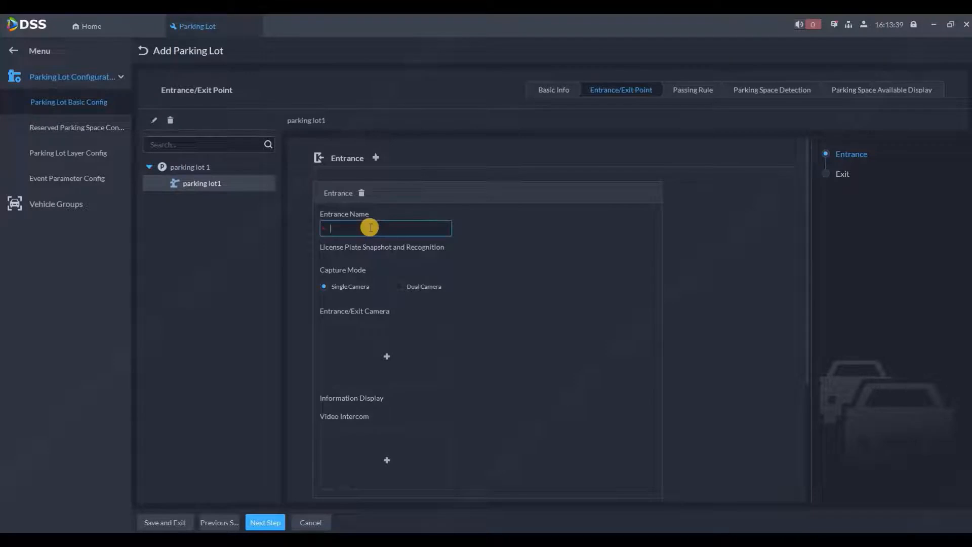
{"action": "type", "text": "entrance 1"}
{"action": "left_click", "coordinate": [403, 287]}
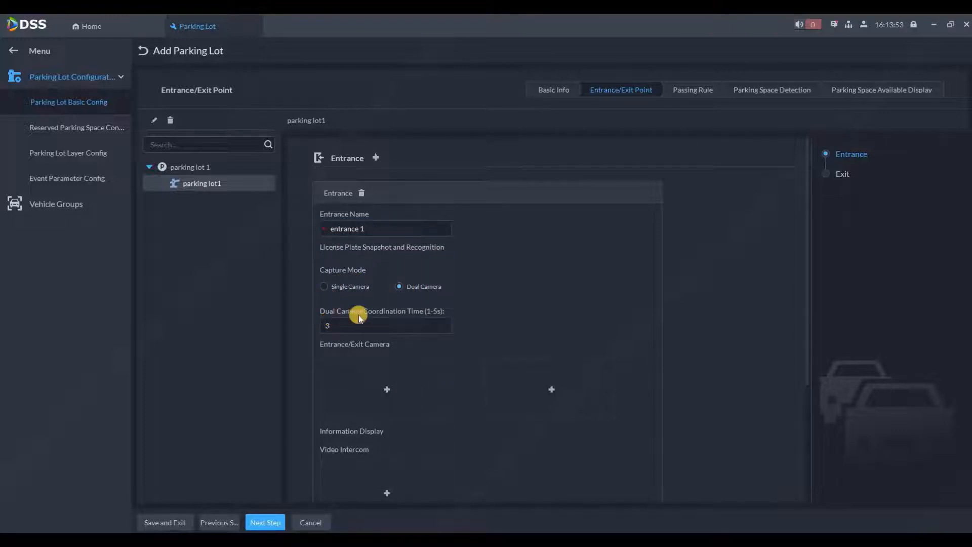
{"action": "left_click", "coordinate": [329, 289]}
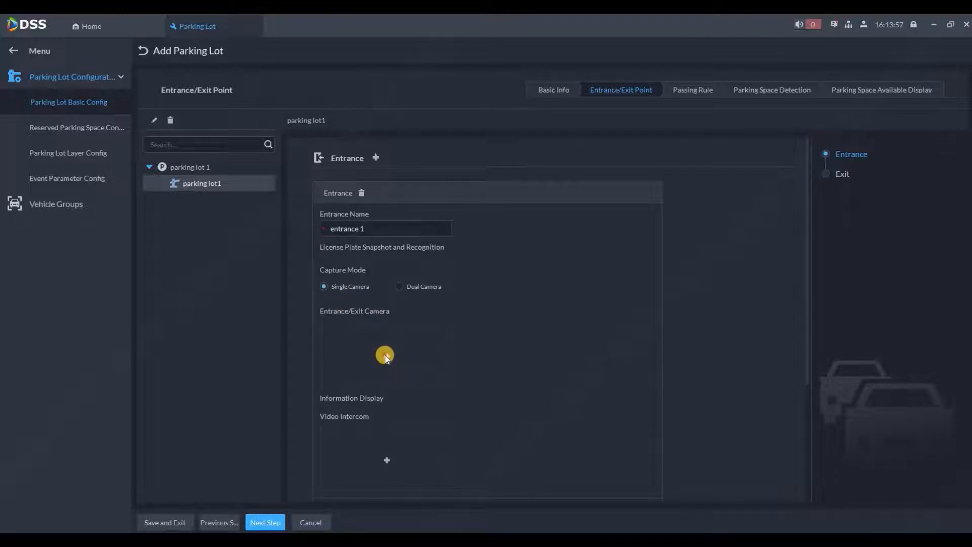
Assign the ANPR camera channel at 192.168.1.89 as the camera of entrance 1
{"action": "left_click", "coordinate": [386, 355]}
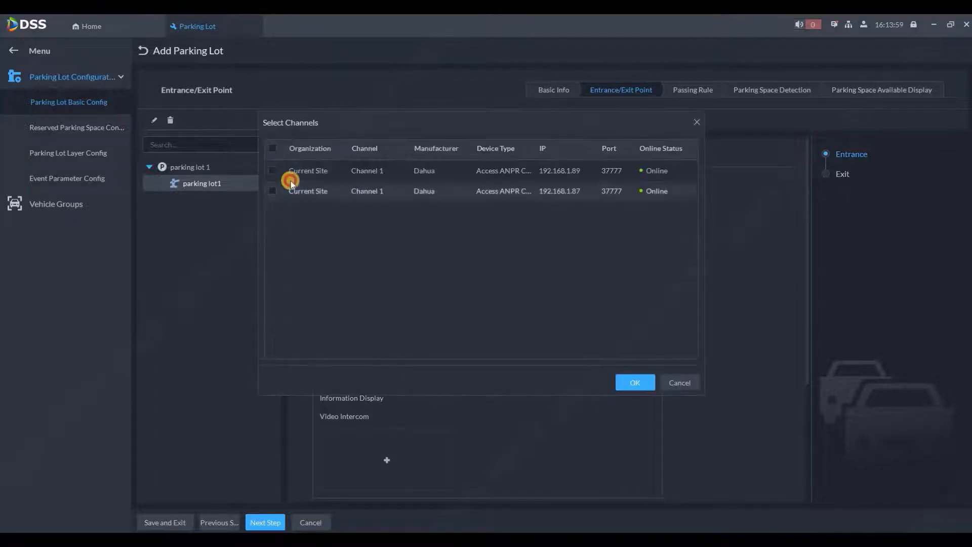
{"action": "left_click", "coordinate": [290, 180]}
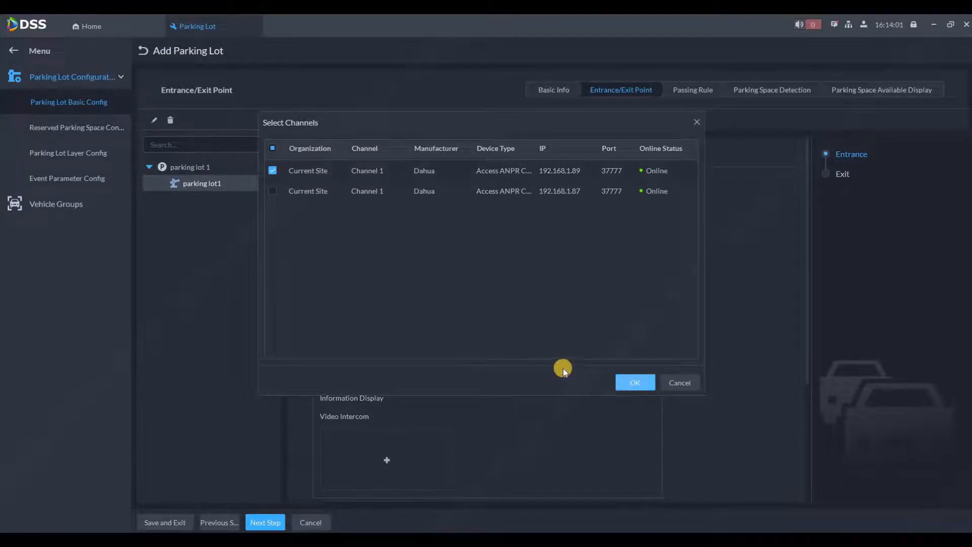
{"action": "left_click", "coordinate": [633, 383]}
Add an exit named "exit 1" to the parking lot1 entrance and exit point
{"action": "scroll", "coordinate": [506, 349], "scroll_direction": "down", "scroll_amount": 3}
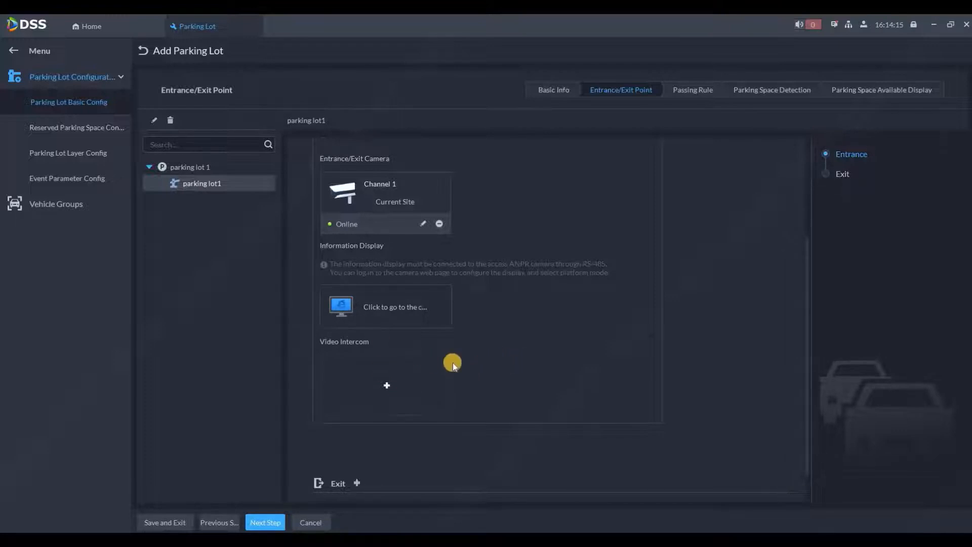
{"action": "scroll", "coordinate": [369, 435], "scroll_direction": "down", "scroll_amount": 1}
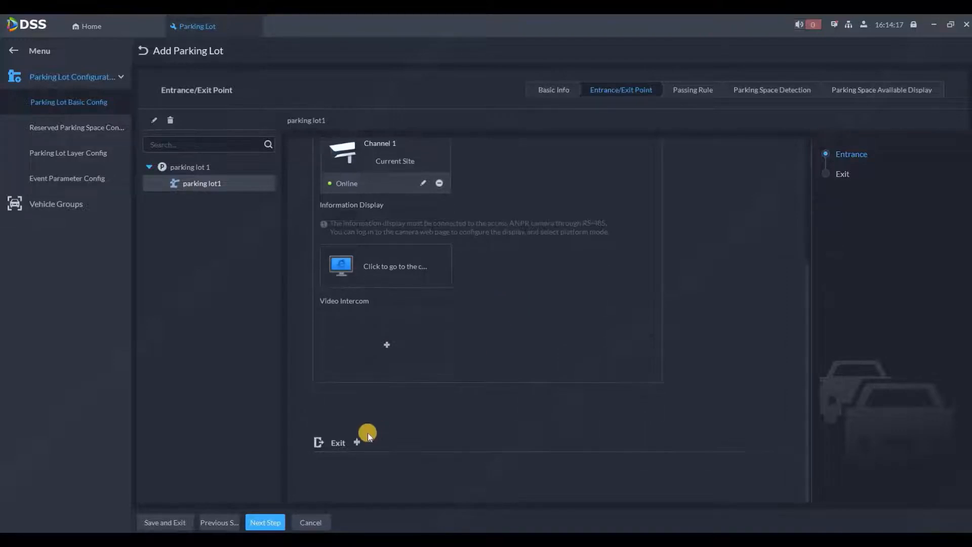
{"action": "left_click", "coordinate": [357, 442]}
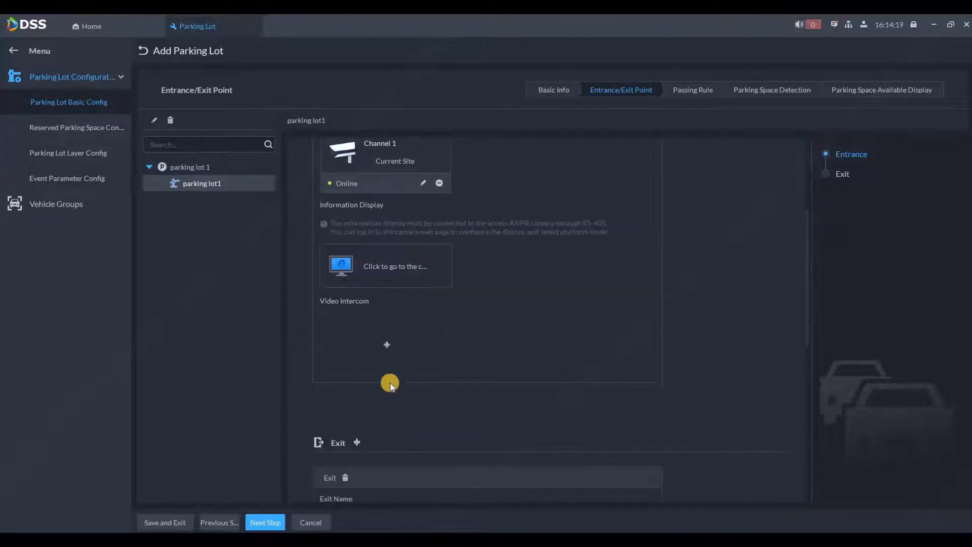
{"action": "scroll", "coordinate": [385, 375], "scroll_direction": "down", "scroll_amount": 4}
{"action": "left_click", "coordinate": [378, 360]}
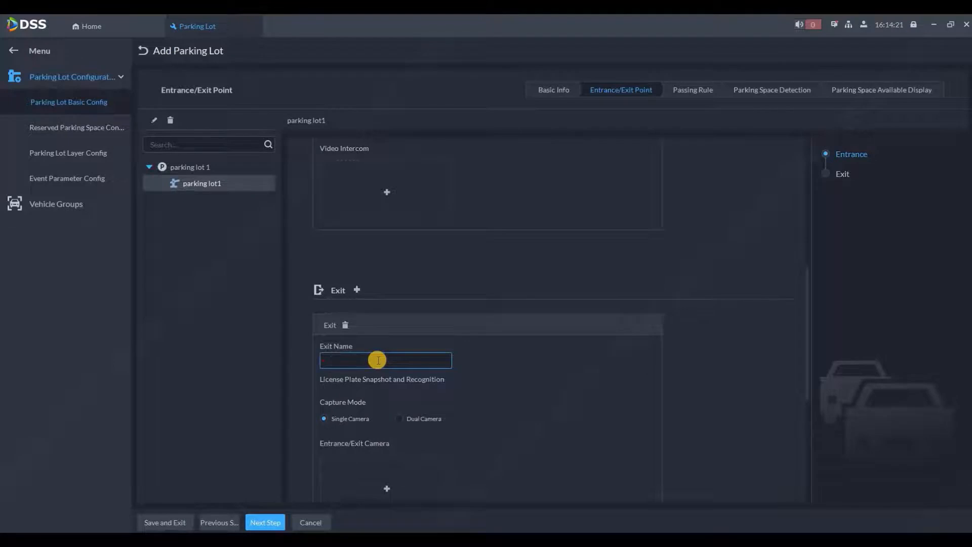
{"action": "type", "text": "exit 1"}
{"action": "left_click", "coordinate": [476, 360]}
Assign the ANPR camera channel at 192.168.1.87 as the camera of exit 1
{"action": "scroll", "coordinate": [354, 252], "scroll_direction": "down", "scroll_amount": 2}
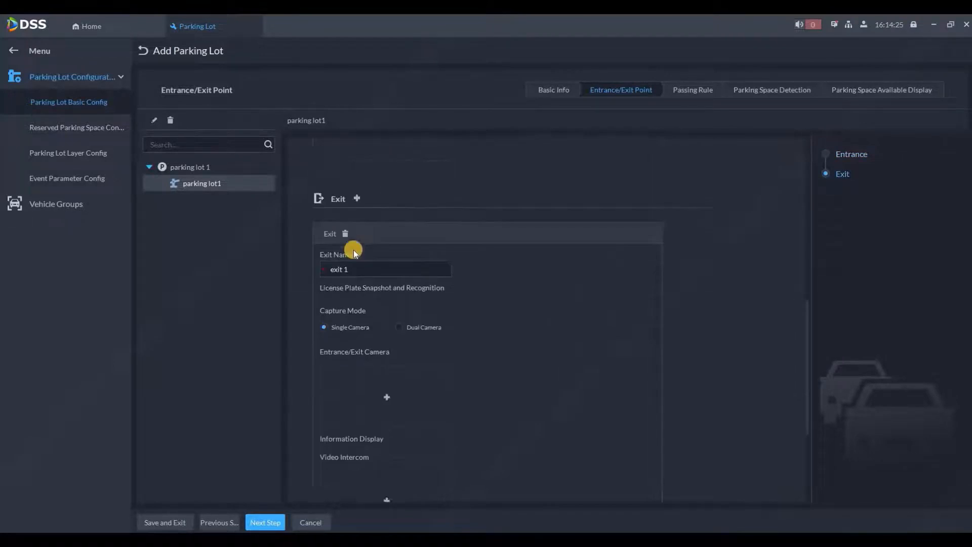
{"action": "scroll", "coordinate": [353, 252], "scroll_direction": "down", "scroll_amount": 2}
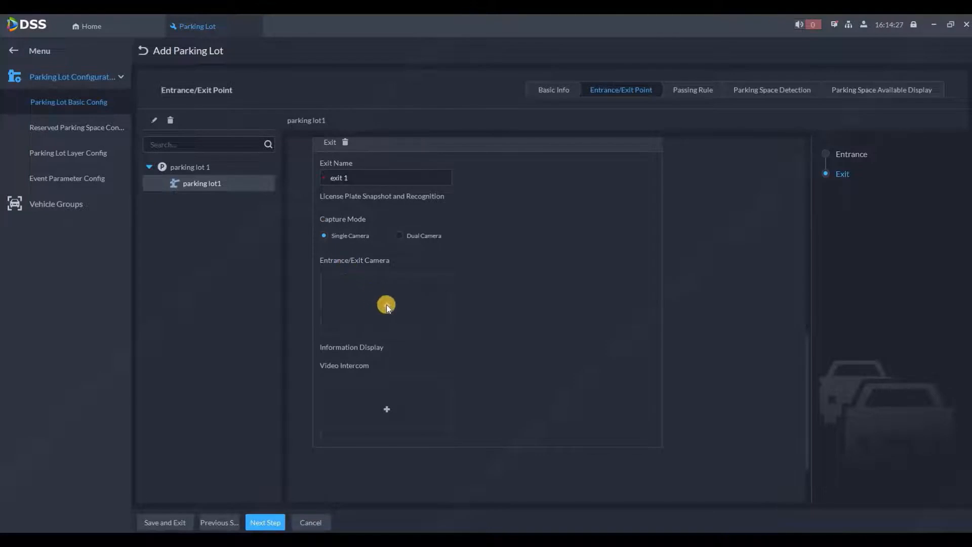
{"action": "left_click", "coordinate": [387, 305]}
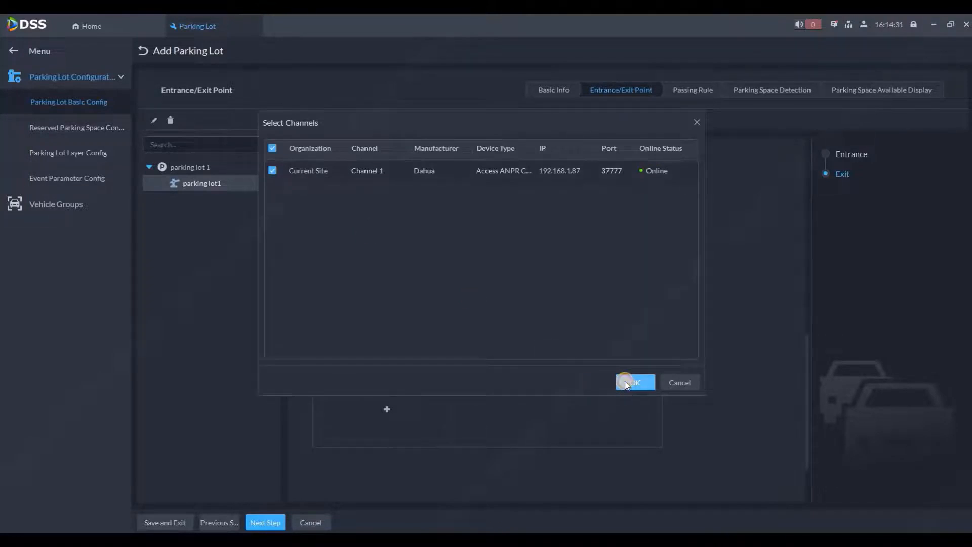
{"action": "left_click", "coordinate": [631, 383]}
{"action": "scroll", "coordinate": [430, 355], "scroll_direction": "down", "scroll_amount": 2}
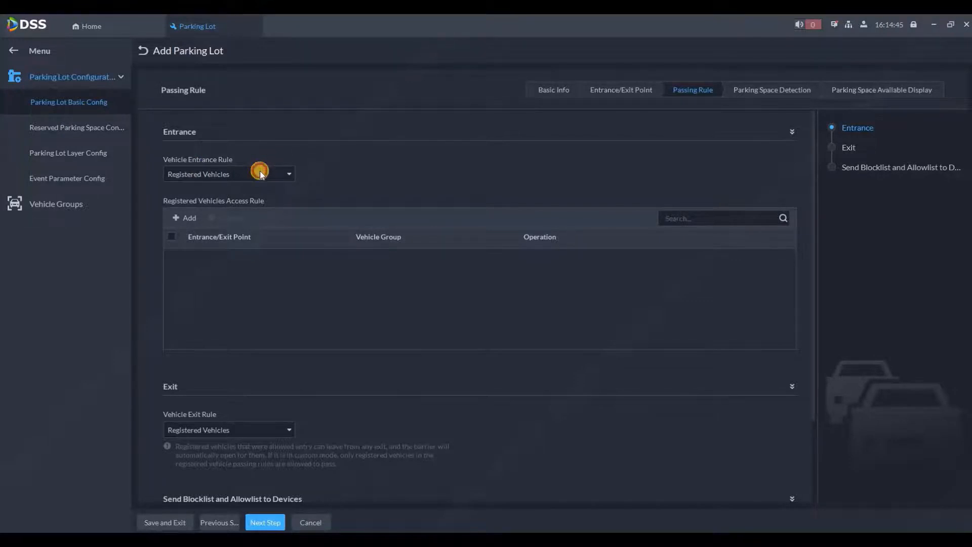
Set both the vehicle entrance rule and the vehicle exit rule to All Vehicles
{"action": "left_click", "coordinate": [231, 184]}
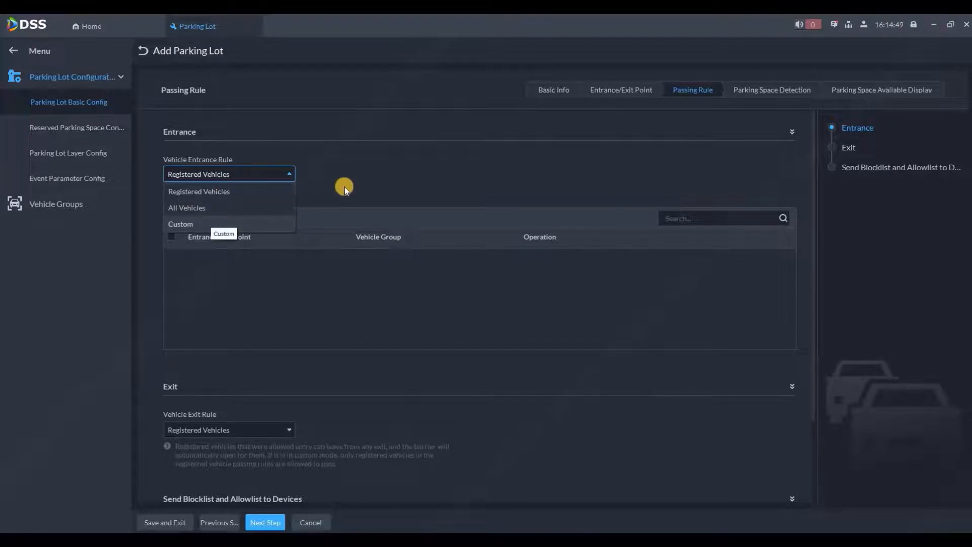
{"action": "left_click", "coordinate": [273, 174]}
{"action": "left_click", "coordinate": [273, 174]}
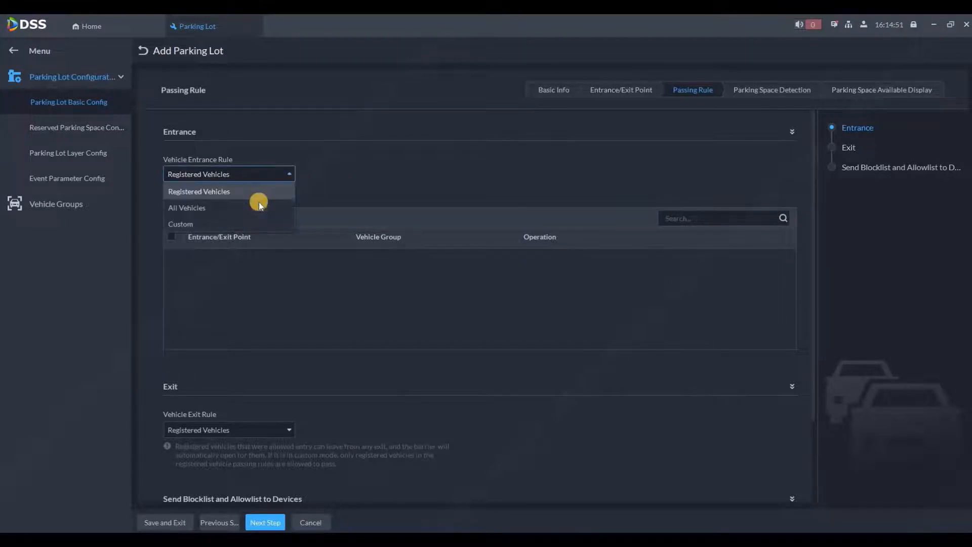
{"action": "left_click", "coordinate": [285, 211]}
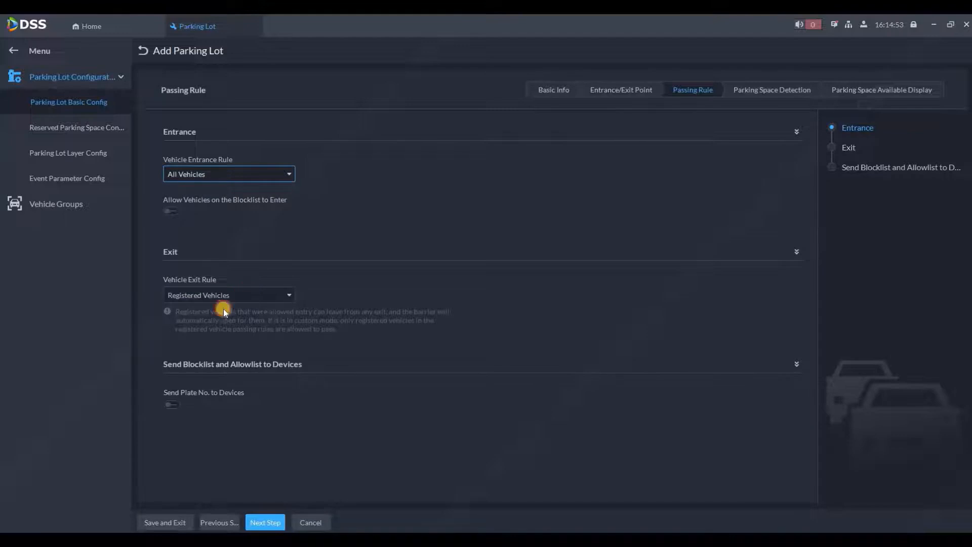
{"action": "left_click", "coordinate": [247, 291]}
{"action": "left_click", "coordinate": [223, 328]}
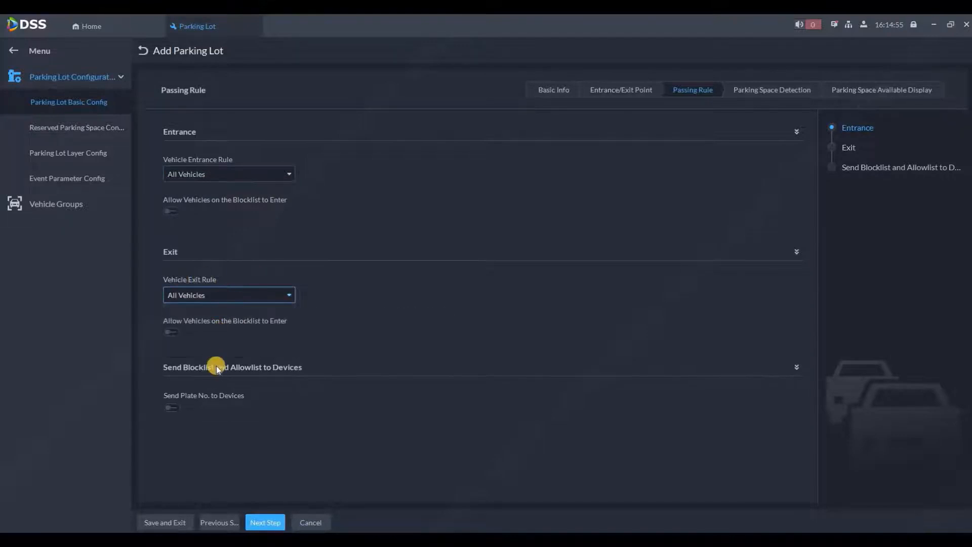
Proceed to Parking Space Detection, add the indoor parking space detector covering spaces 1 and 2, and save the parking lot without an available-space display
{"action": "left_click", "coordinate": [265, 519]}
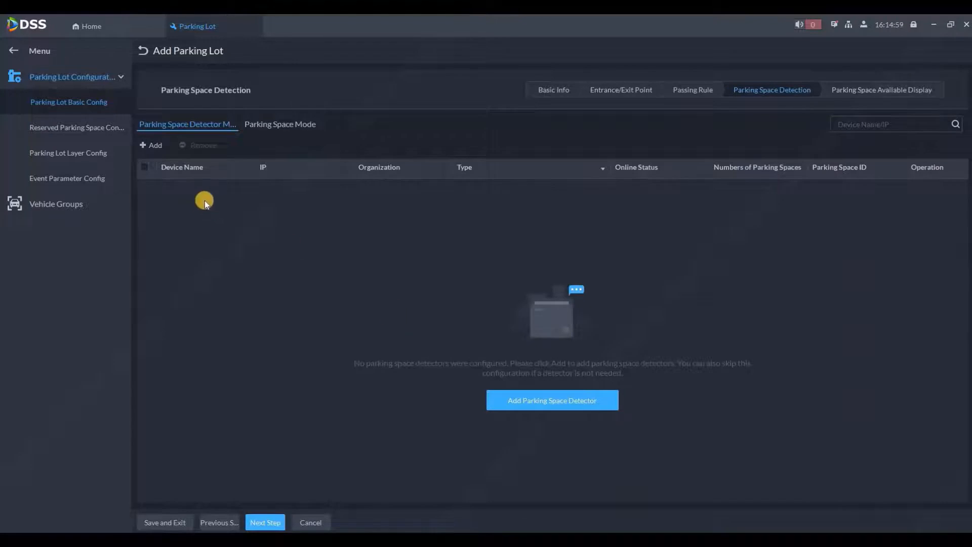
{"action": "left_click", "coordinate": [552, 400]}
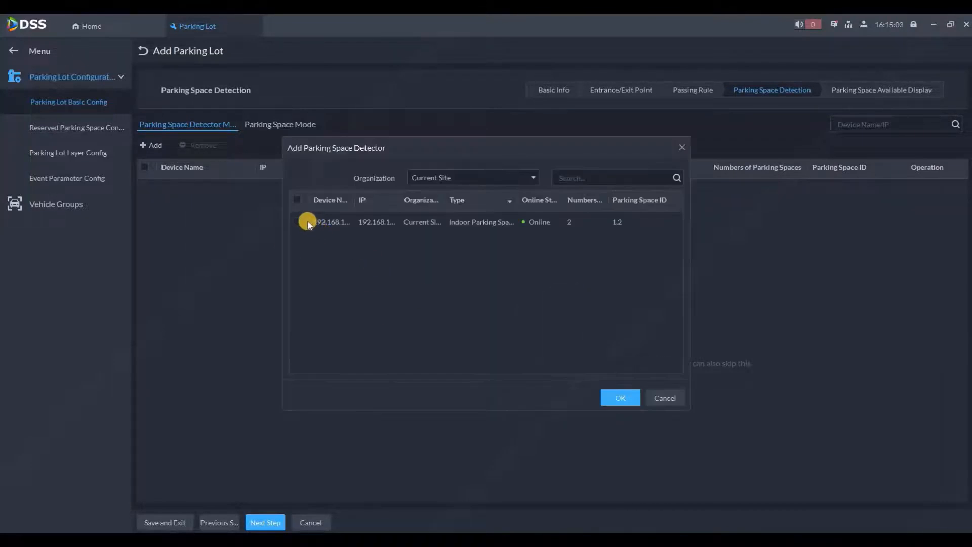
{"action": "left_click", "coordinate": [303, 222]}
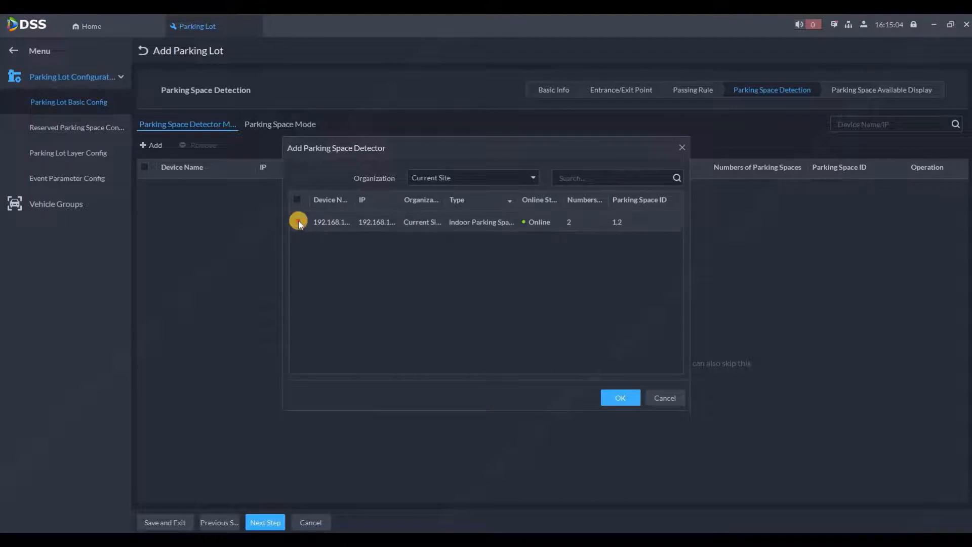
{"action": "left_click", "coordinate": [620, 398]}
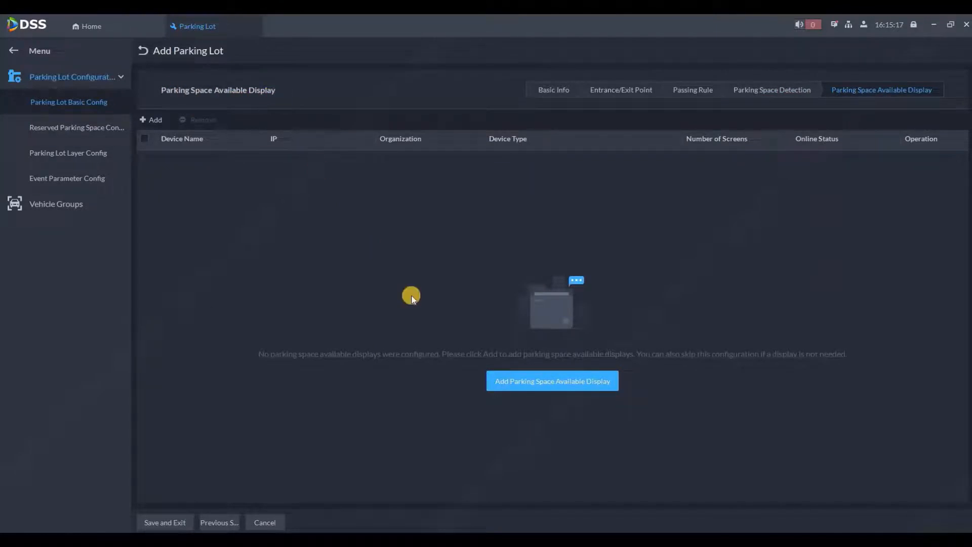
{"action": "left_click", "coordinate": [176, 523]}
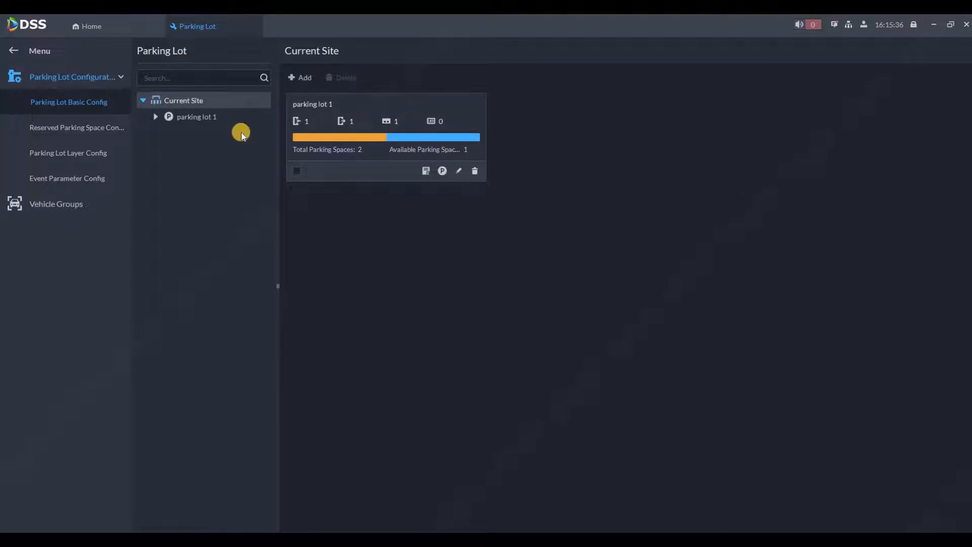
Reserve parking space 1 of parking lot 1 for the listed registered vehicle in the reserved parking space configuration
{"action": "left_click", "coordinate": [94, 132]}
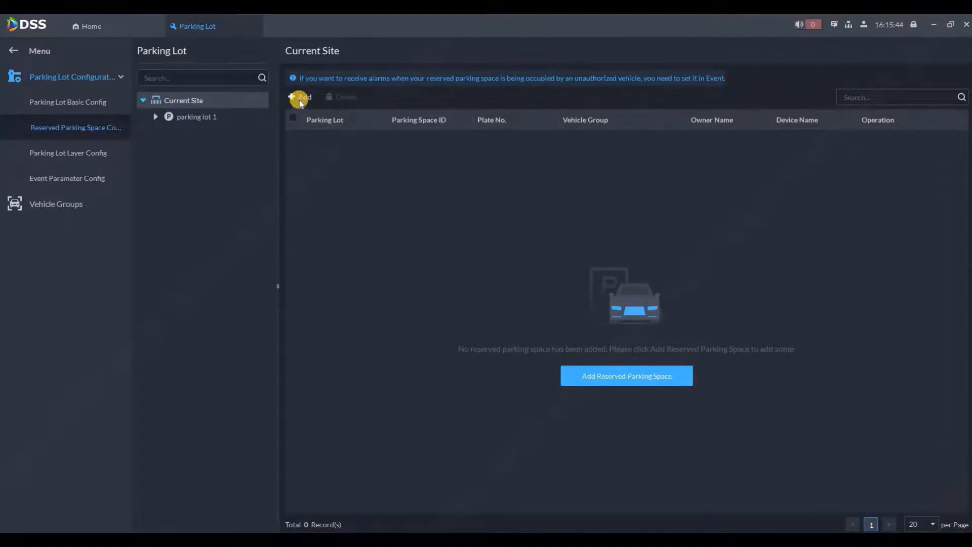
{"action": "double_click", "coordinate": [186, 131]}
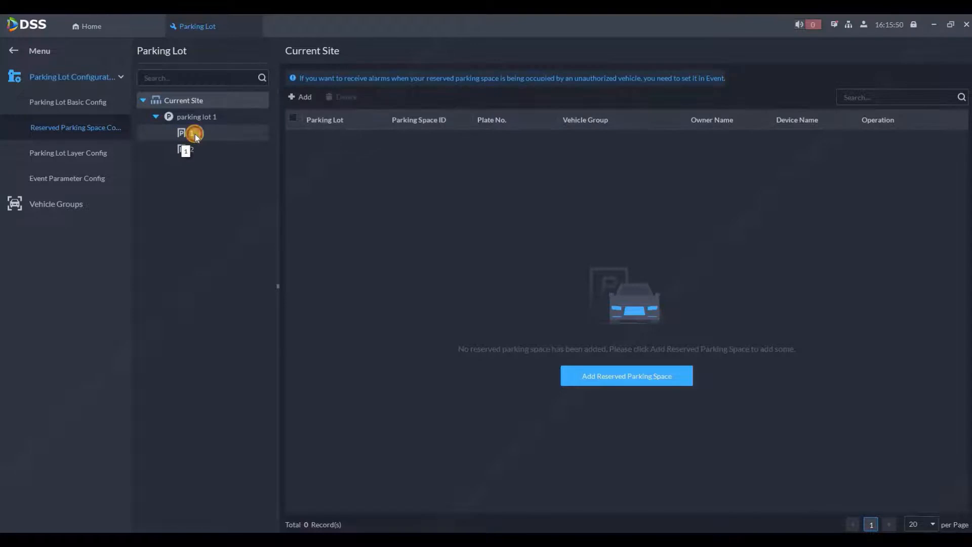
{"action": "left_click", "coordinate": [196, 134]}
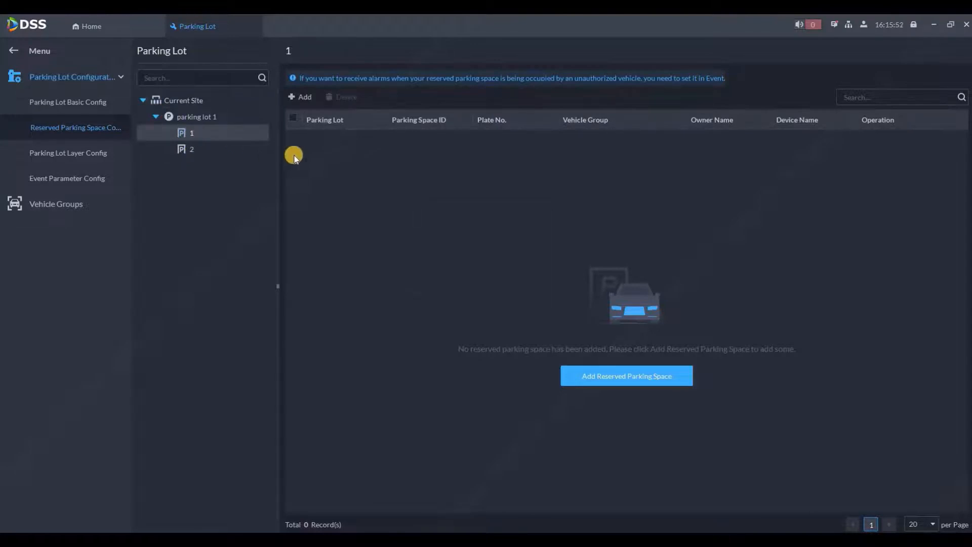
{"action": "left_click", "coordinate": [626, 376]}
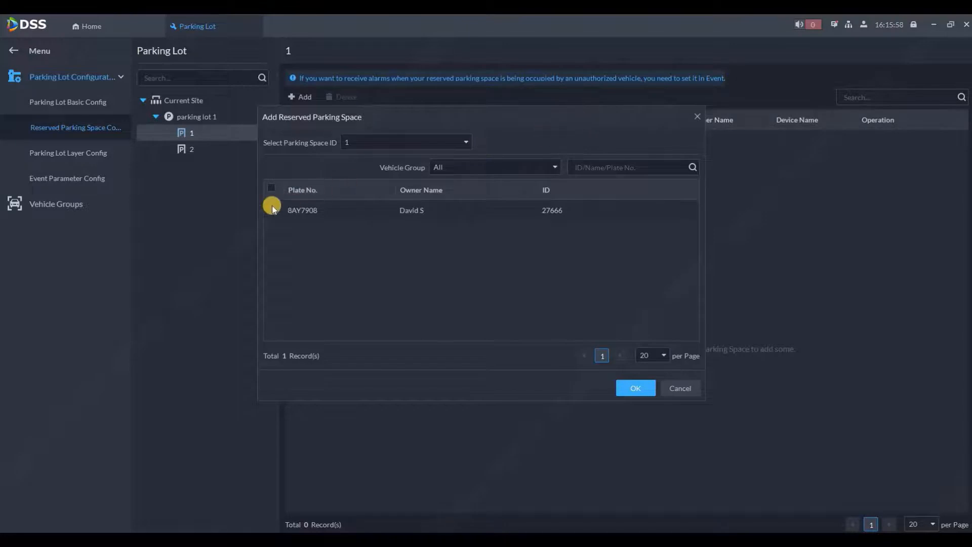
{"action": "left_click", "coordinate": [272, 210]}
{"action": "left_click", "coordinate": [634, 387]}
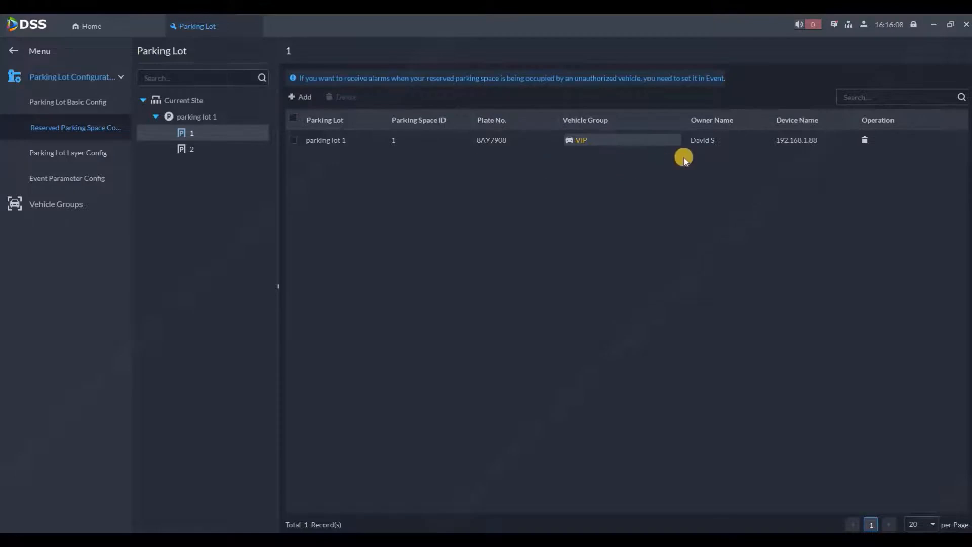
Start a new parking lot layer named "layer 1" for parking lot 1
{"action": "left_click", "coordinate": [96, 158]}
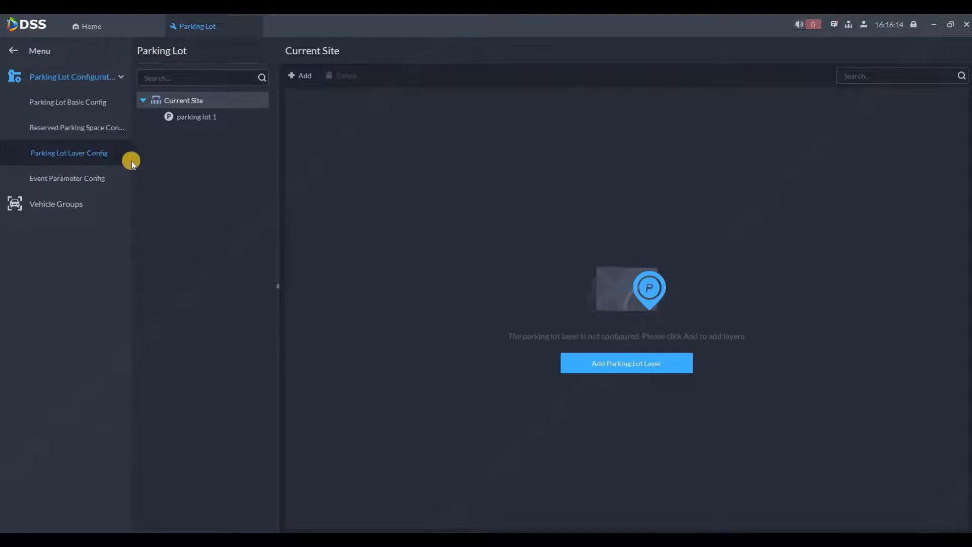
{"action": "left_click", "coordinate": [200, 122]}
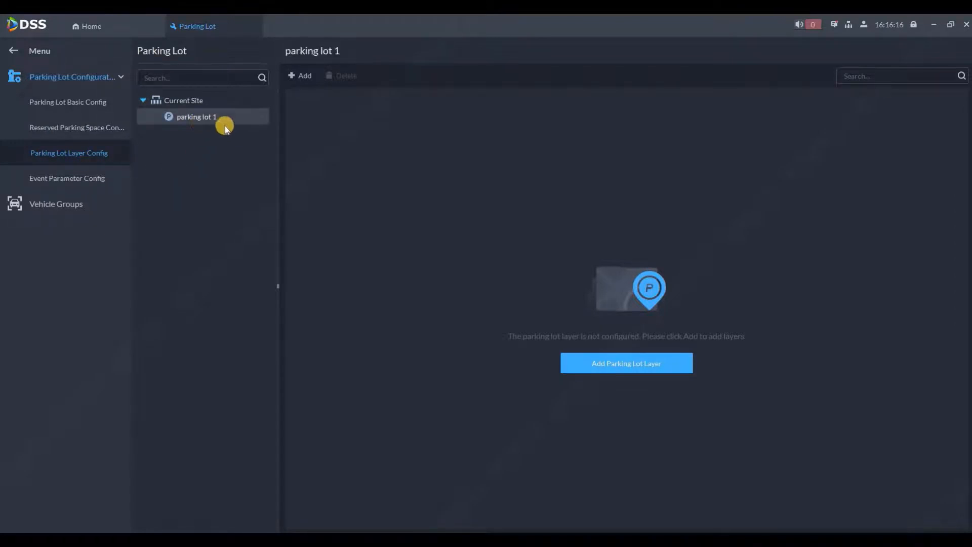
{"action": "left_click", "coordinate": [619, 367]}
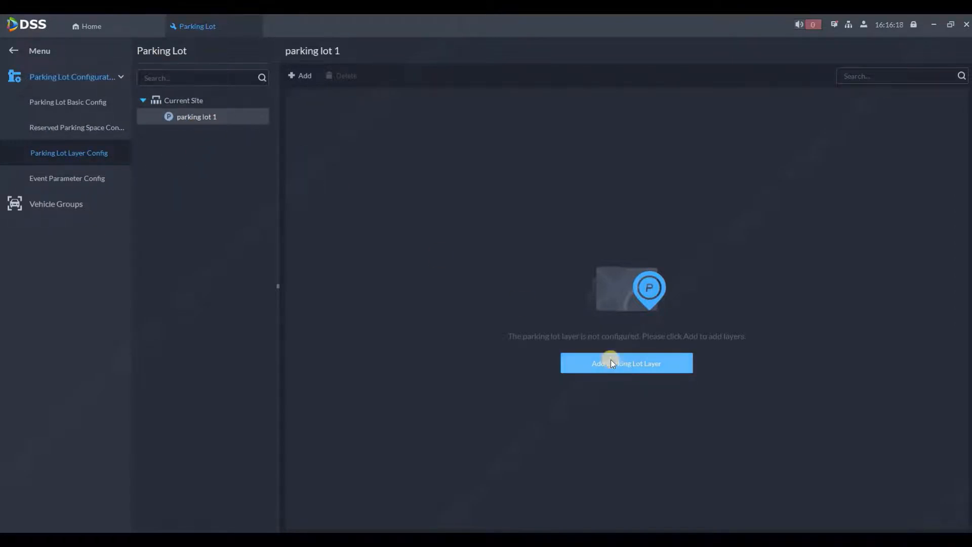
{"action": "left_click", "coordinate": [207, 107]}
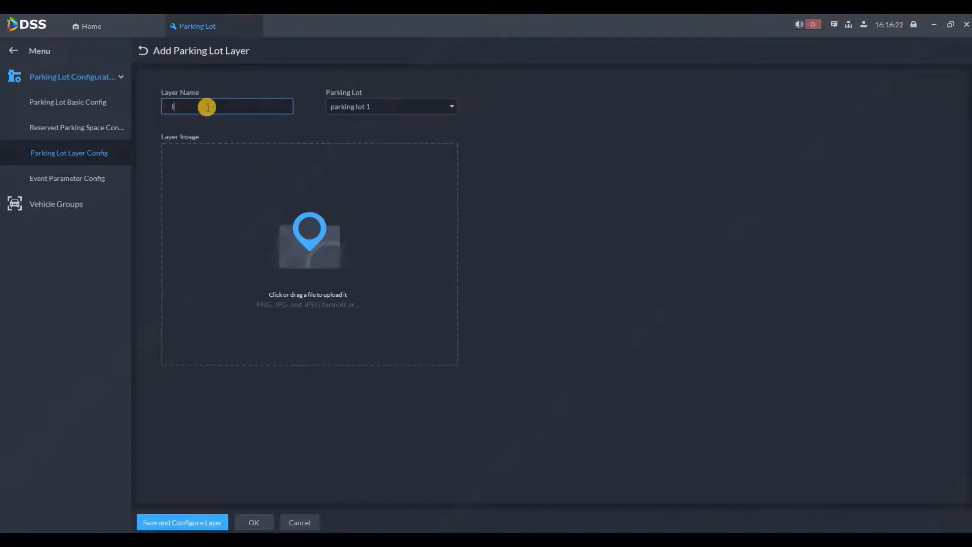
{"action": "type", "text": "layer 1"}
Upload tencin_parking2.png from the Layouts pictures folder as the layer image, then save the layer and proceed to configuring it
{"action": "left_click", "coordinate": [307, 296]}
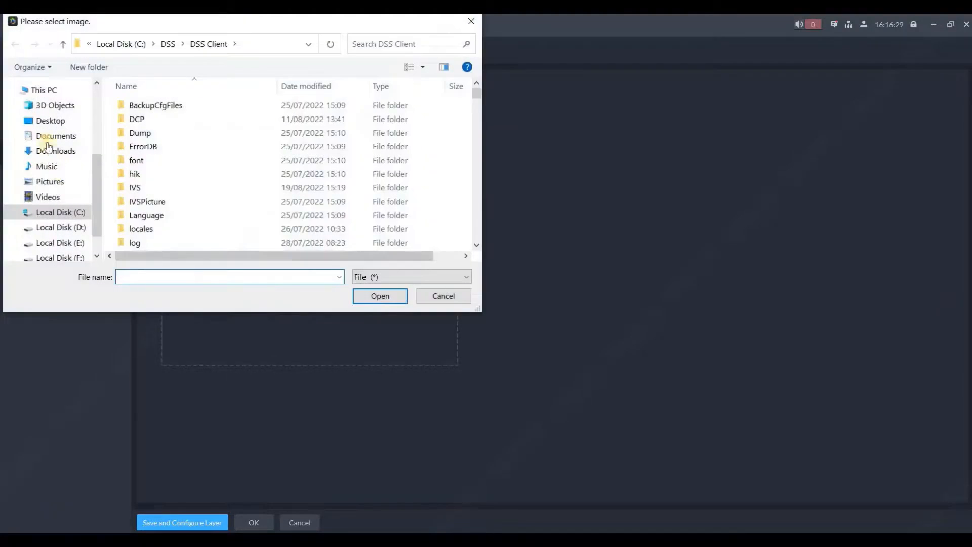
{"action": "left_click", "coordinate": [49, 181]}
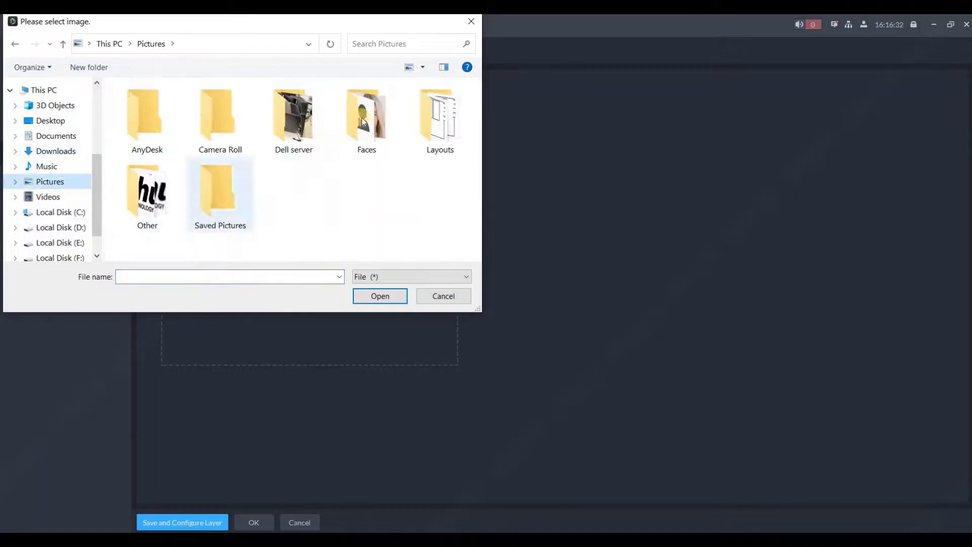
{"action": "double_click", "coordinate": [442, 120]}
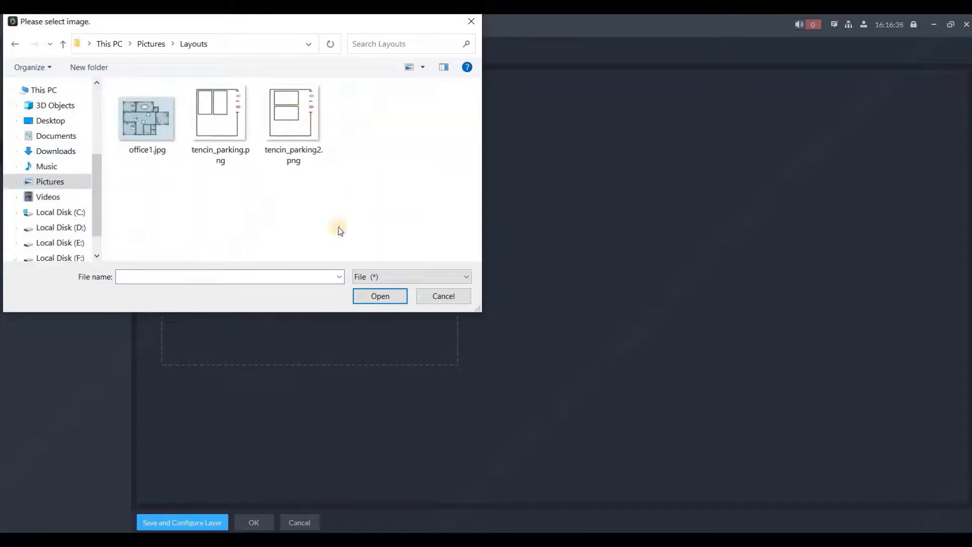
{"action": "left_click", "coordinate": [380, 296]}
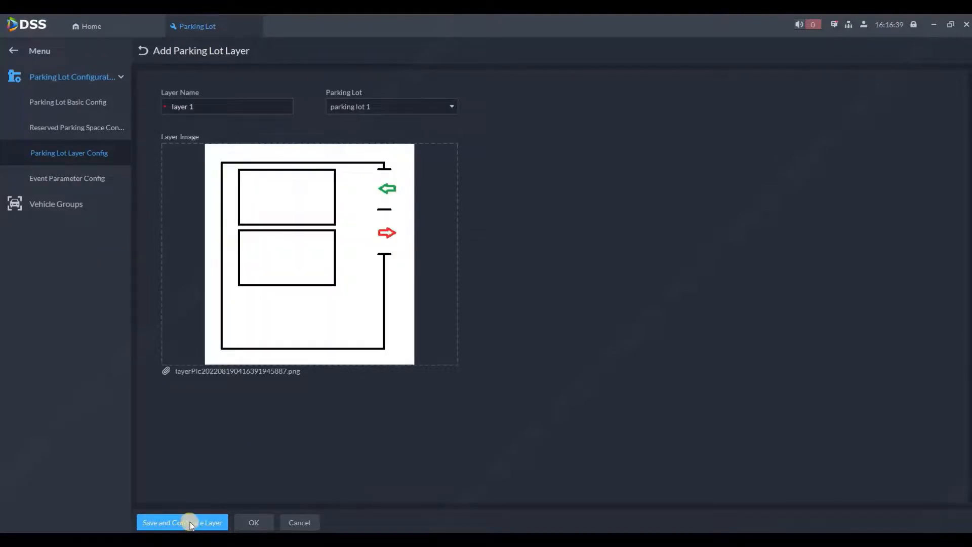
{"action": "left_click", "coordinate": [190, 522]}
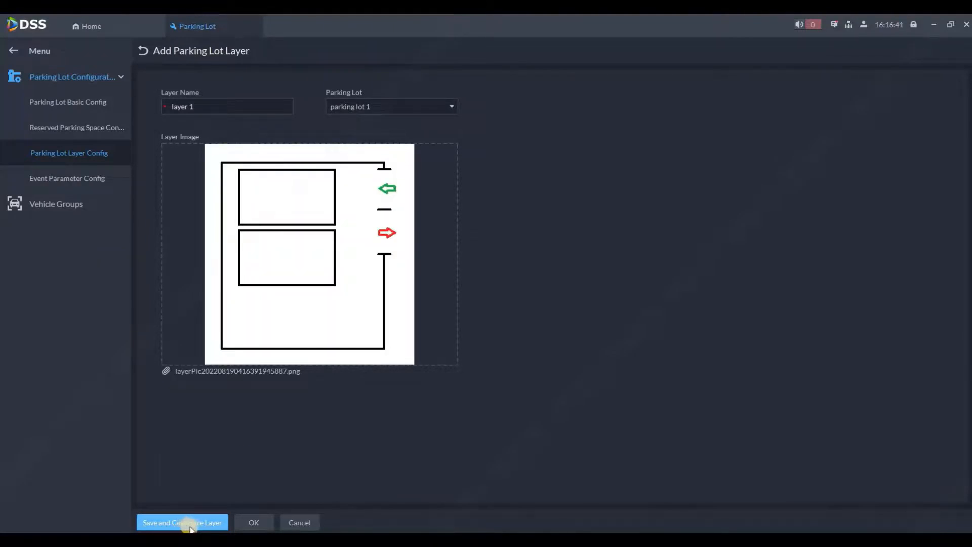
{"action": "left_click", "coordinate": [194, 524]}
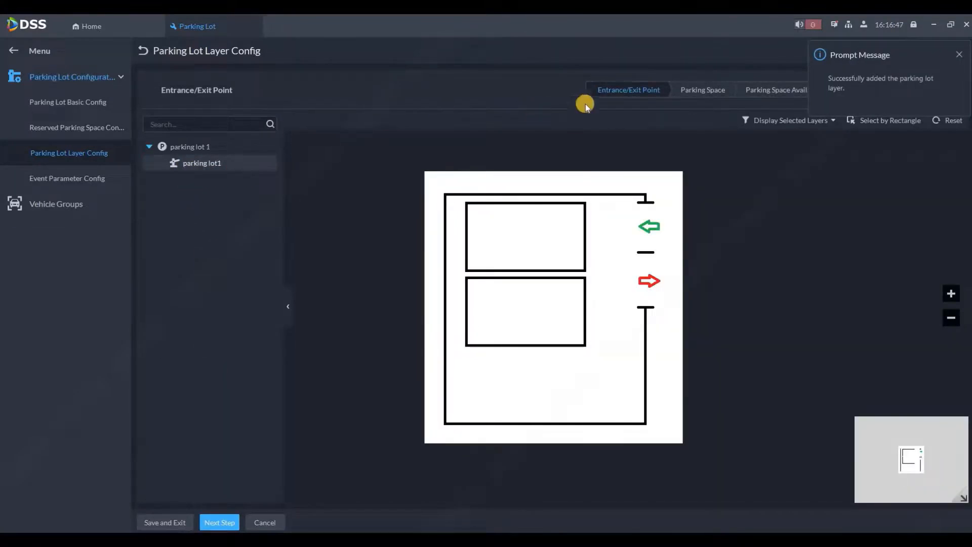
Place the parking lot1 entrance/exit point between the green and red arrows on the layout and proceed to Parking Space
{"action": "left_click_drag", "start_coordinate": [212, 162], "coordinate": [648, 208]}
{"action": "left_click", "coordinate": [646, 247]}
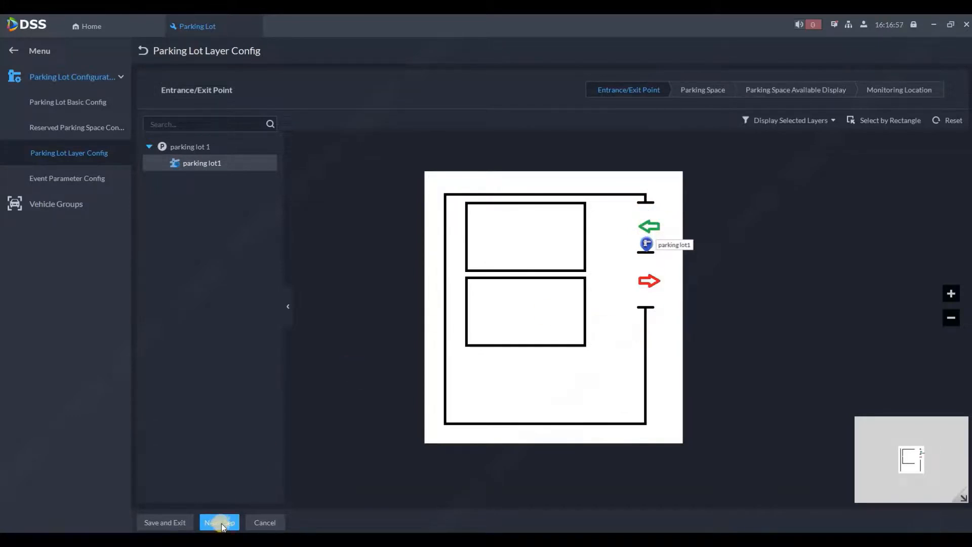
{"action": "left_click", "coordinate": [219, 523]}
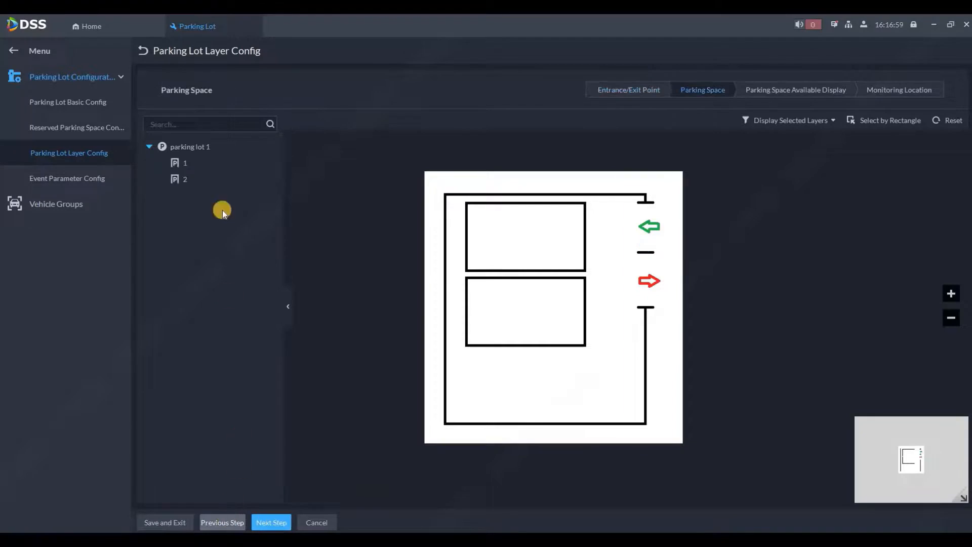
Place parking space 1 on the layout, rotating and resizing it to fill the upper rectangle
{"action": "left_click_drag", "start_coordinate": [183, 164], "coordinate": [514, 234]}
{"action": "scroll", "coordinate": [486, 227], "scroll_direction": "up", "scroll_amount": 1}
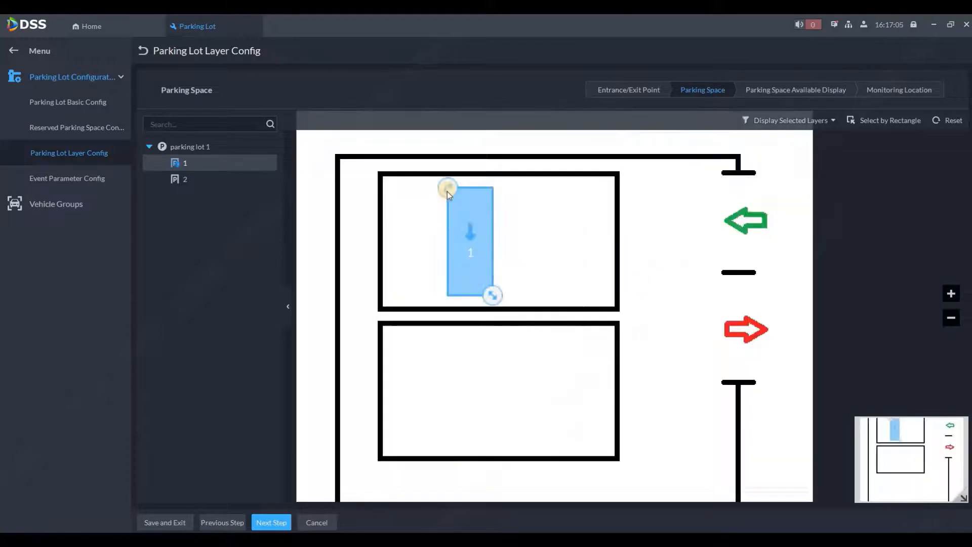
{"action": "left_click_drag", "start_coordinate": [453, 191], "coordinate": [584, 187]}
{"action": "left_click_drag", "start_coordinate": [512, 220], "coordinate": [380, 310]}
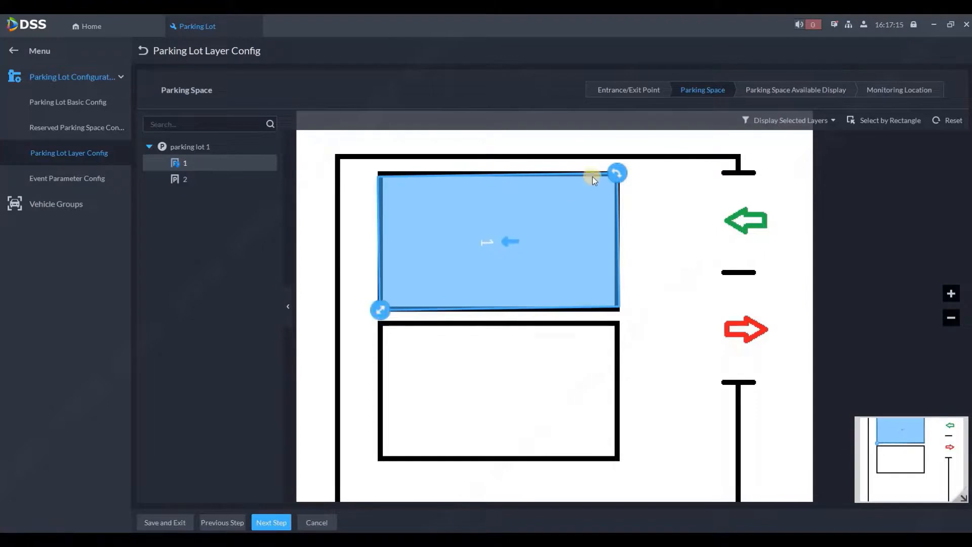
{"action": "left_click_drag", "start_coordinate": [614, 167], "coordinate": [622, 167]}
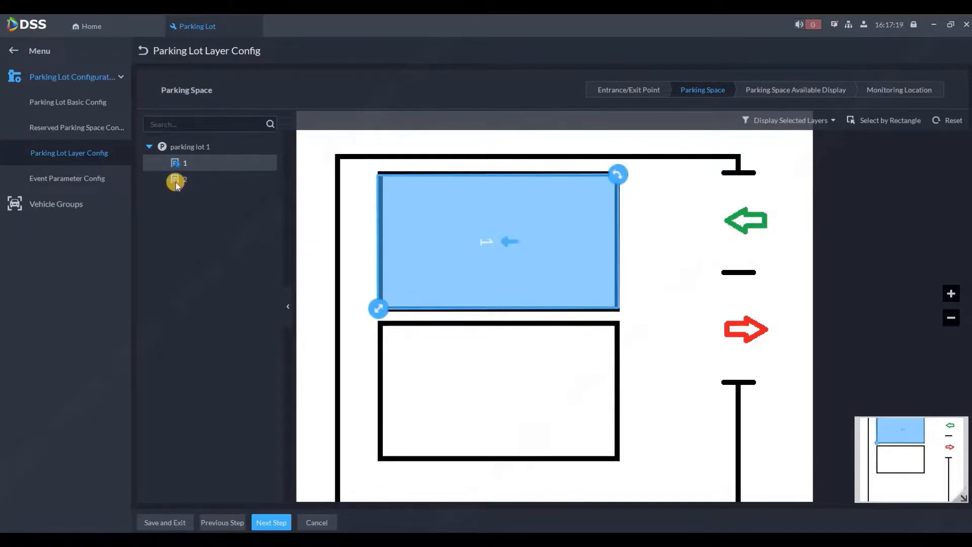
Place parking space 2 over the lower rectangle of the layout and proceed to Parking Space Available Display
{"action": "left_click_drag", "start_coordinate": [175, 180], "coordinate": [482, 465]}
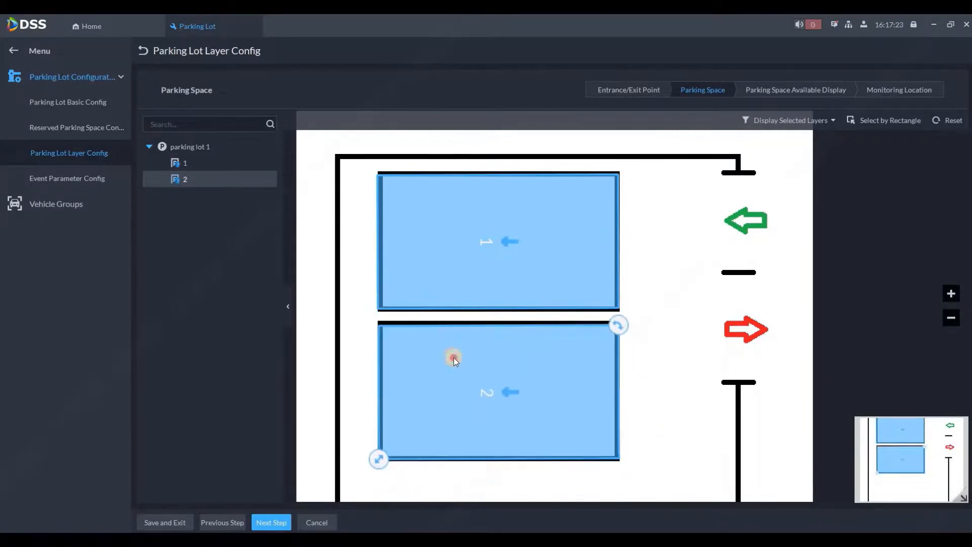
{"action": "left_click_drag", "start_coordinate": [454, 356], "coordinate": [453, 358]}
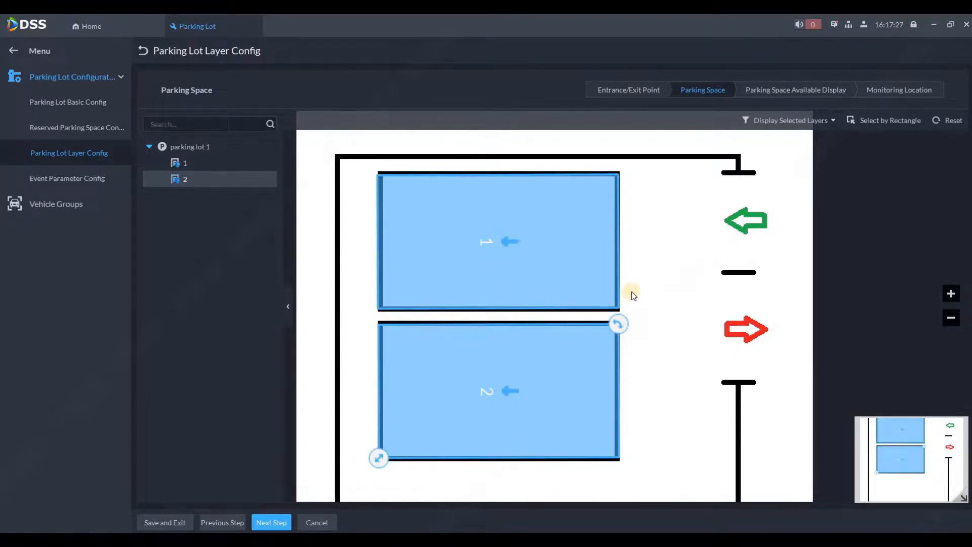
{"action": "left_click", "coordinate": [272, 522]}
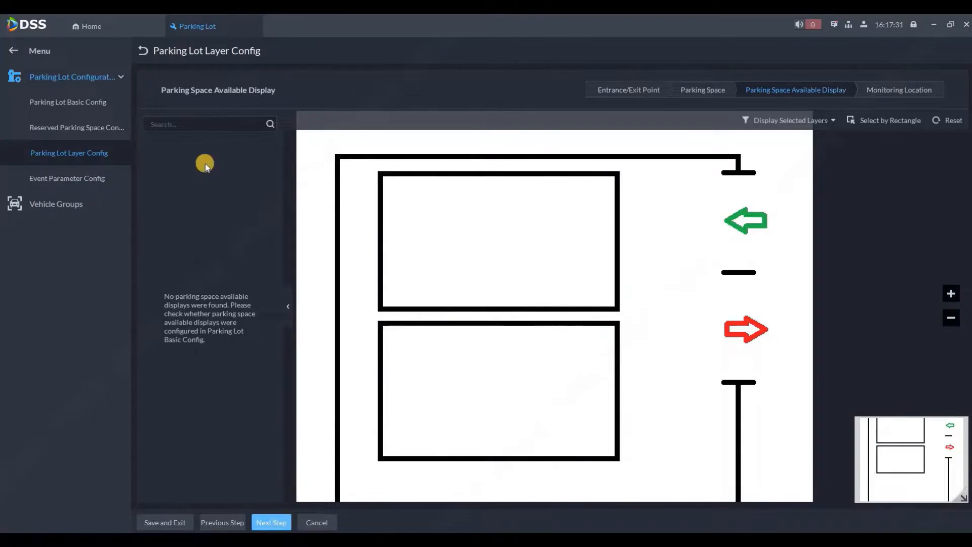
Skip the available-space display, place the IPC camera of device 192.168.1.25 at the layout's upper-left corner, and save the layer
{"action": "left_click", "coordinate": [273, 522]}
{"action": "left_click", "coordinate": [161, 163]}
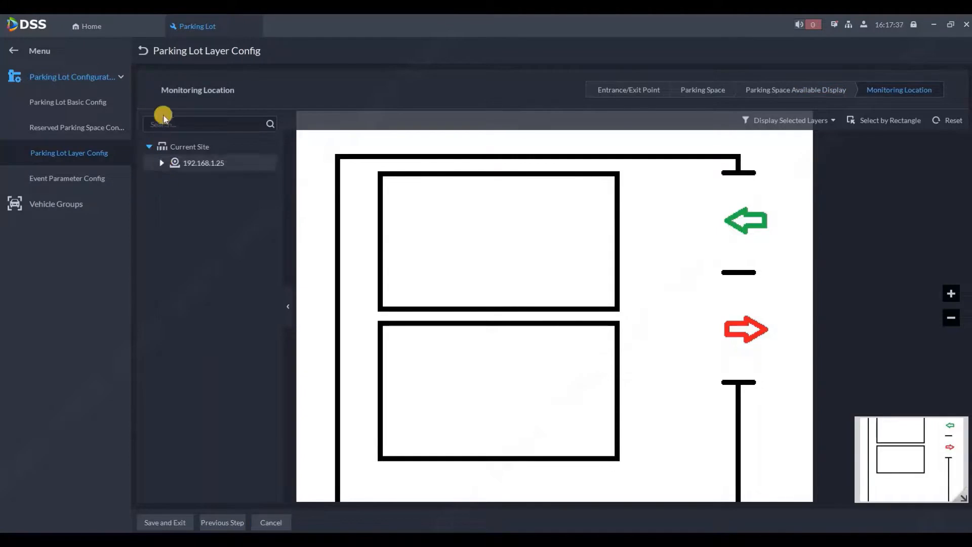
{"action": "left_click", "coordinate": [161, 163]}
{"action": "mouse_move", "coordinate": [178, 179]}
{"action": "left_mouse_down"}
{"action": "mouse_move", "coordinate": [338, 161]}
{"action": "mouse_move", "coordinate": [328, 139]}
{"action": "left_mouse_up"}
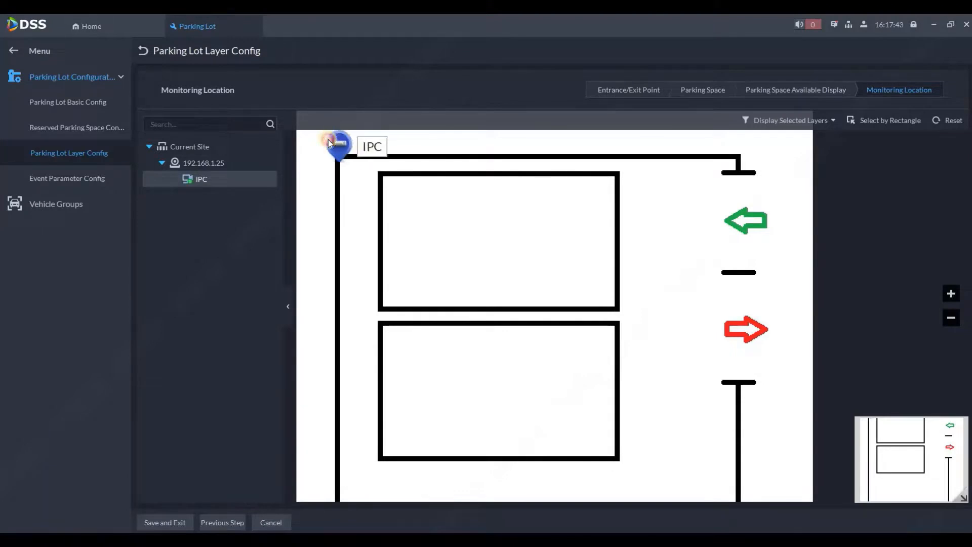
{"action": "left_click", "coordinate": [168, 523]}
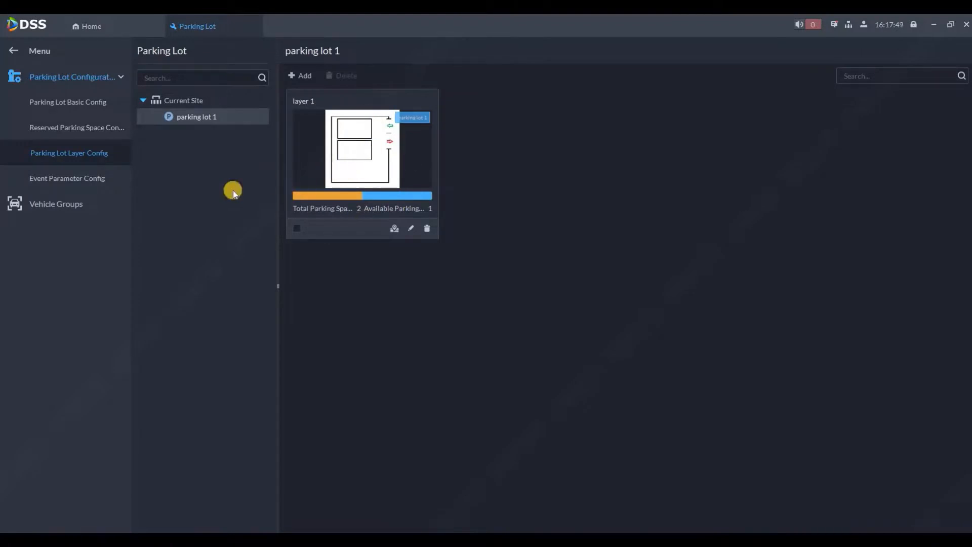
Enable the Parking Overtime event for parking lot 1 with a 120 min threshold and the Only Report Once detection interval
{"action": "left_click", "coordinate": [87, 185]}
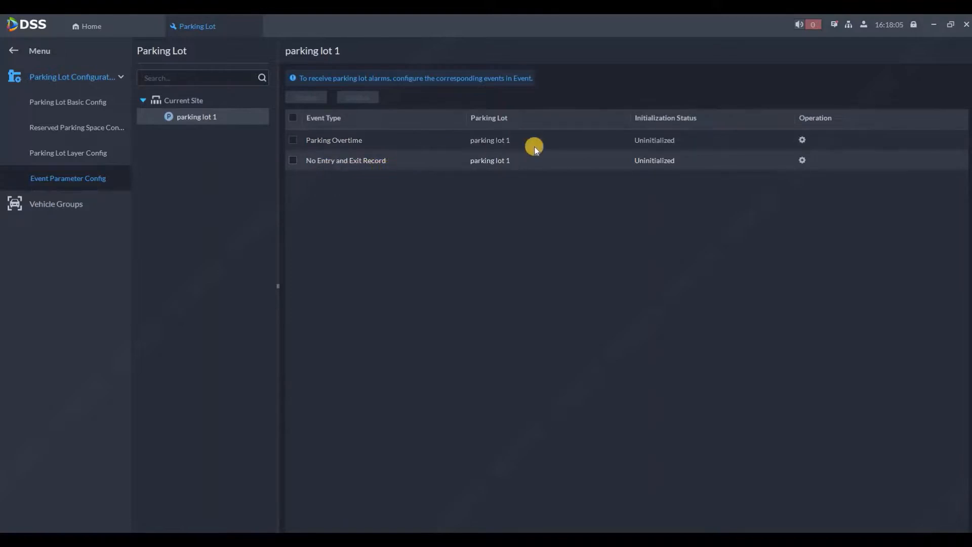
{"action": "left_click", "coordinate": [802, 143]}
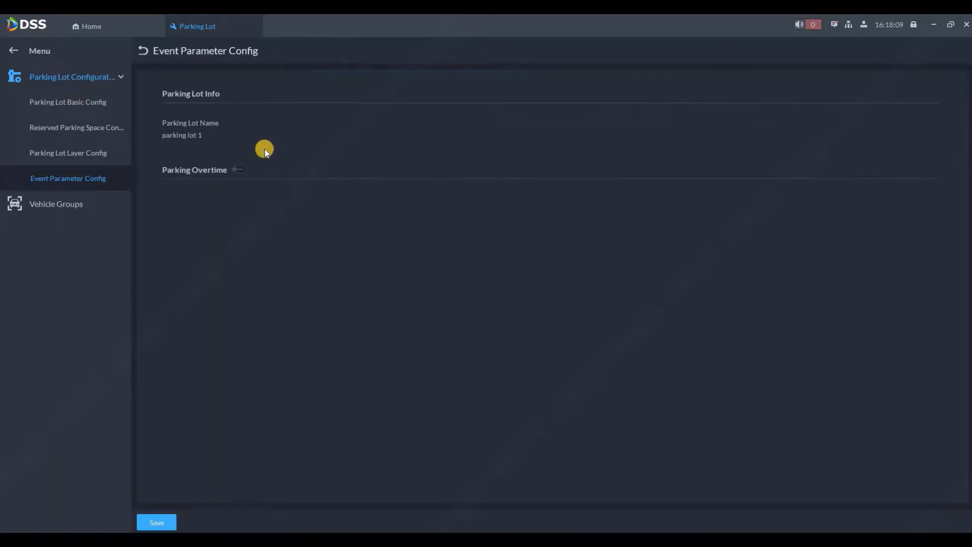
{"action": "left_click", "coordinate": [236, 171]}
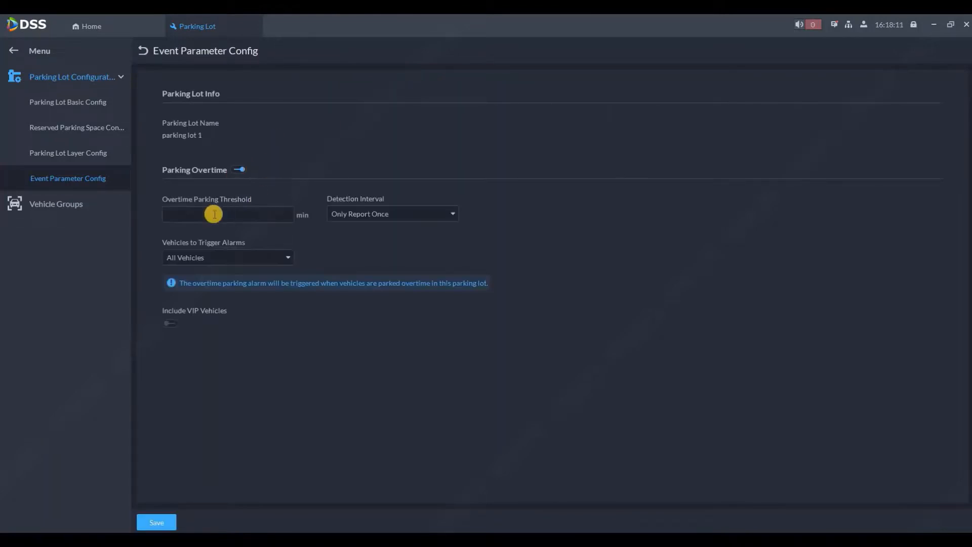
{"action": "left_click", "coordinate": [214, 214]}
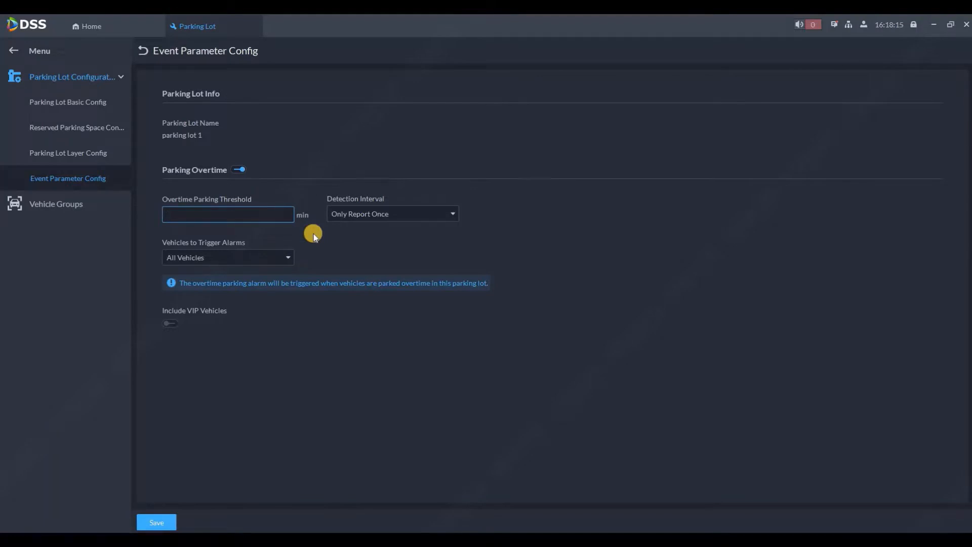
{"action": "type", "text": "120"}
{"action": "left_click", "coordinate": [347, 233]}
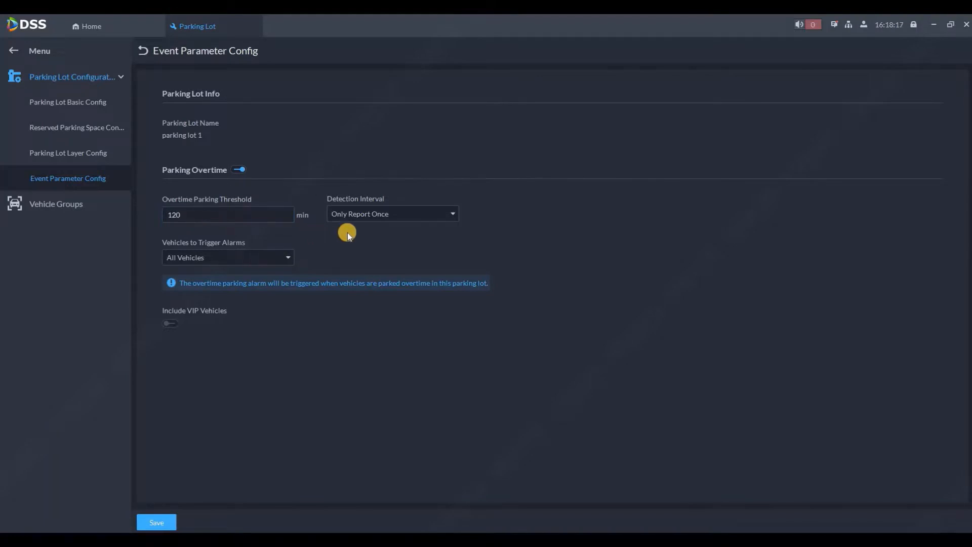
{"action": "left_click", "coordinate": [368, 228]}
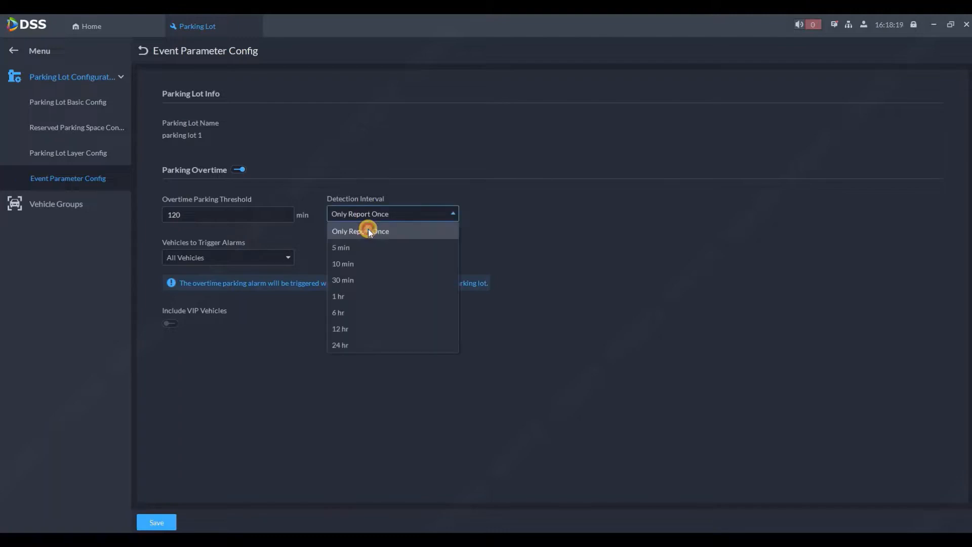
Set the vehicles to trigger overtime alarms to Non-registered Vehicle and Vehicle in Blocklist, and save the event parameters
{"action": "left_click", "coordinate": [263, 254]}
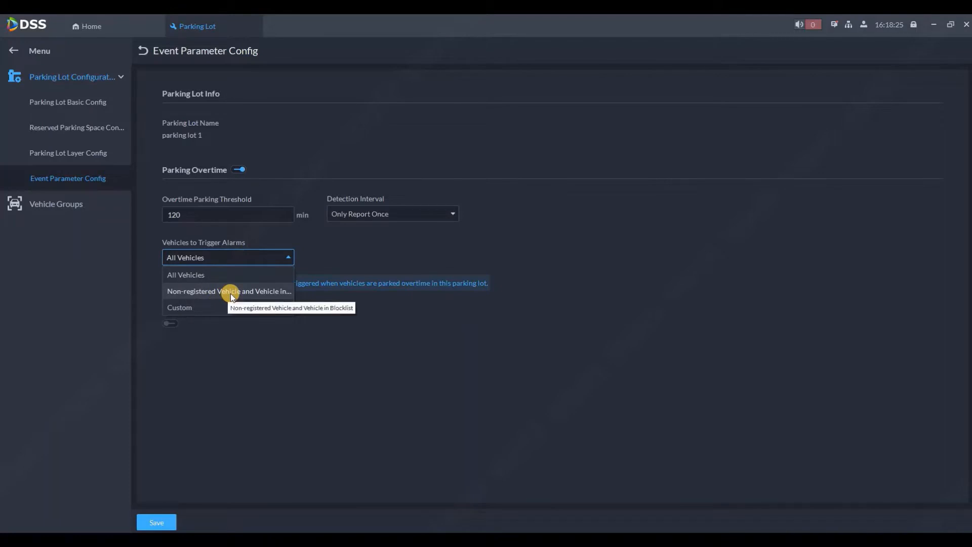
{"action": "left_click", "coordinate": [230, 294]}
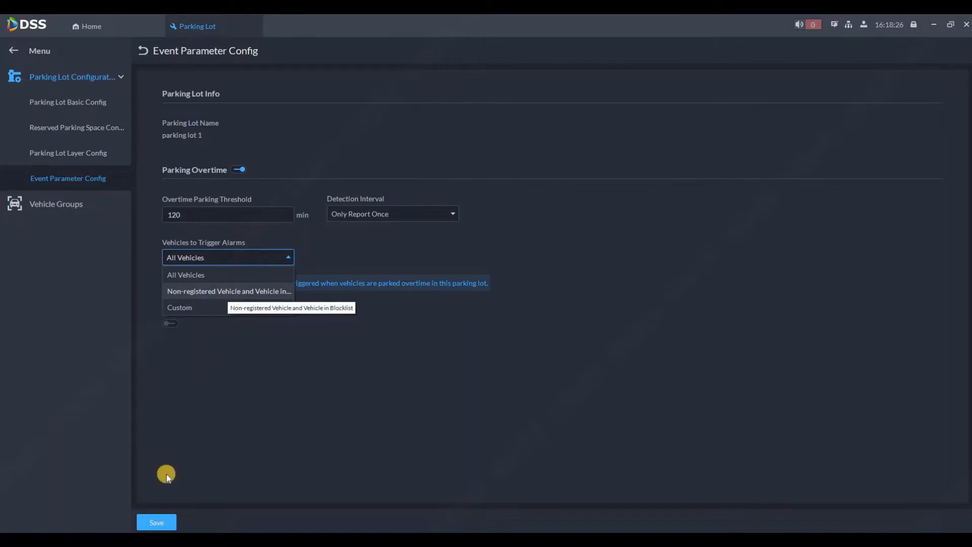
{"action": "left_click", "coordinate": [154, 522]}
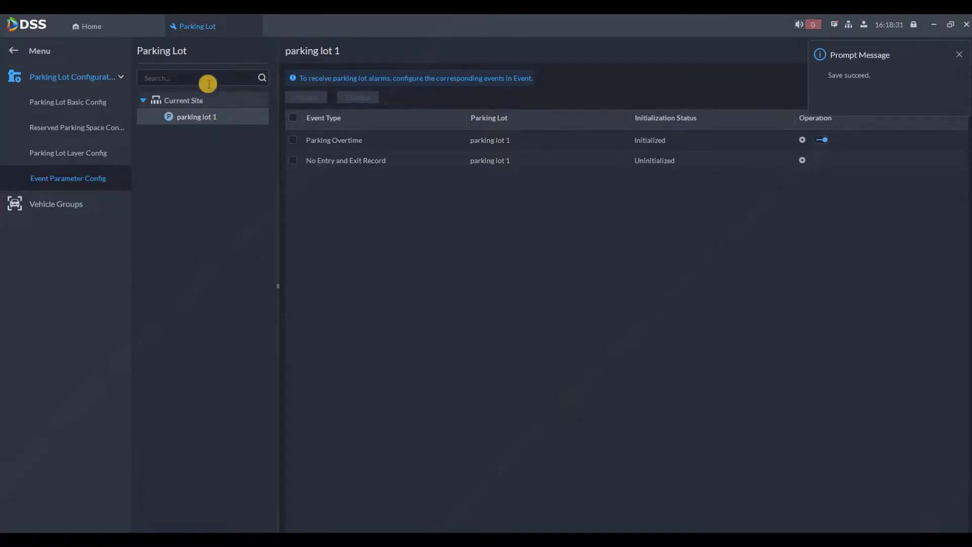
Open the Parking Lot application and browse parking lot 1's entrances and exits for the first monitoring pane
{"action": "left_click", "coordinate": [131, 29]}
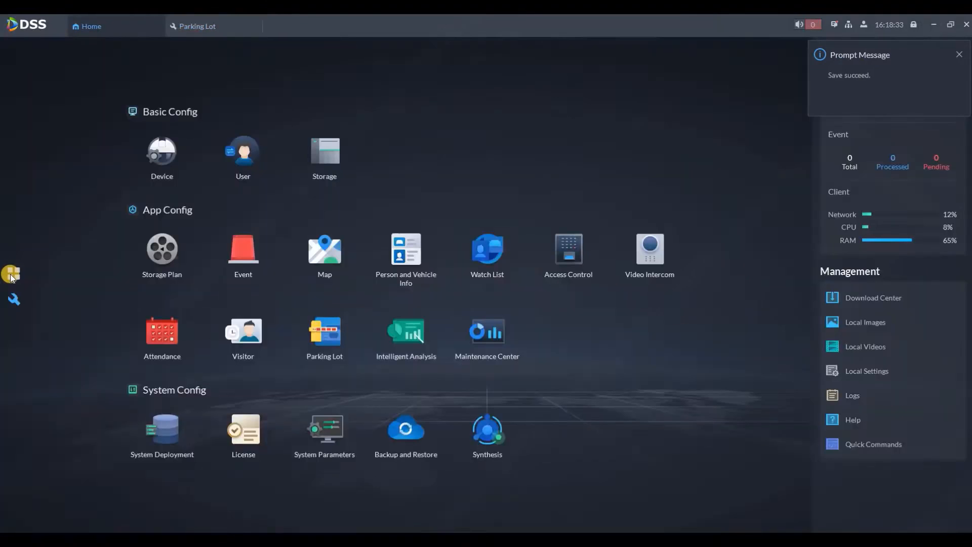
{"action": "left_click", "coordinate": [11, 275]}
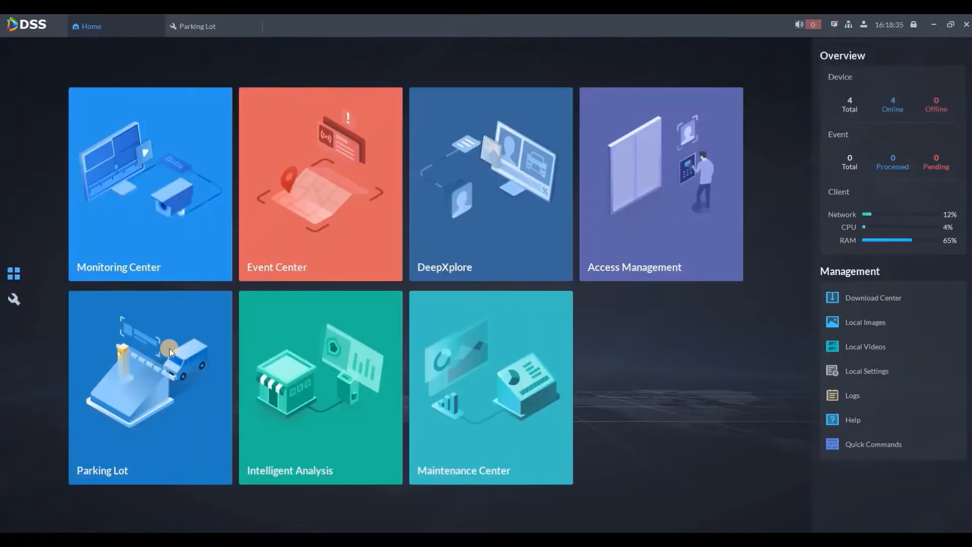
{"action": "left_click", "coordinate": [169, 348]}
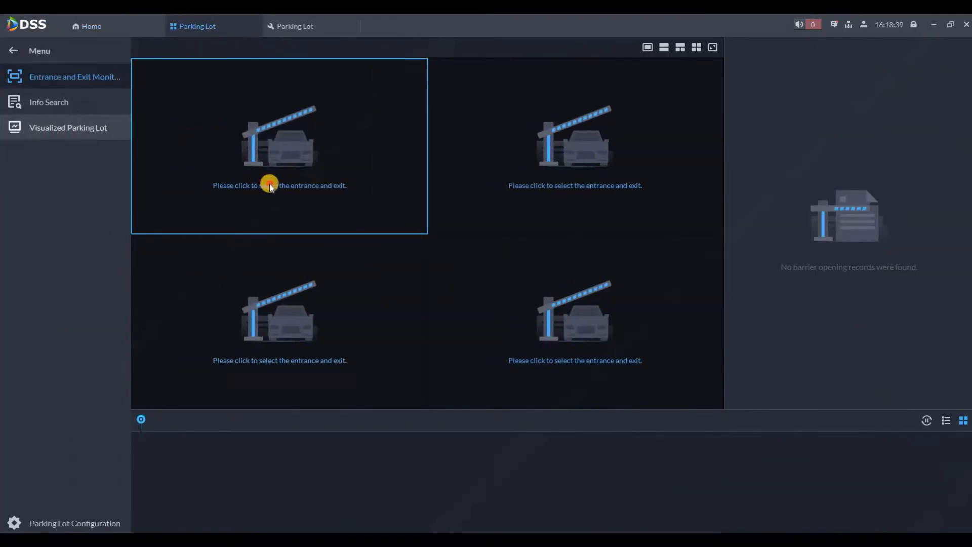
{"action": "left_click", "coordinate": [372, 186]}
{"action": "left_click", "coordinate": [433, 181]}
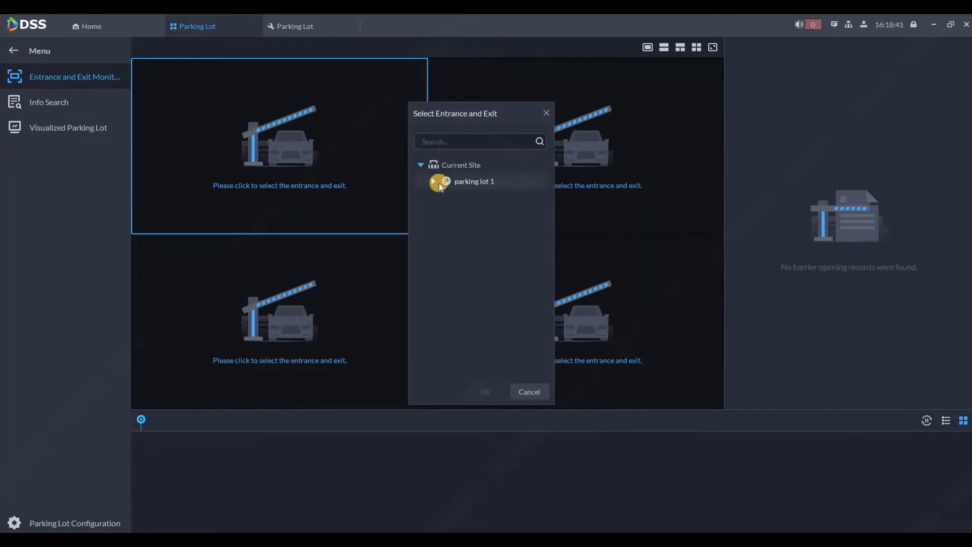
{"action": "left_click", "coordinate": [480, 215]}
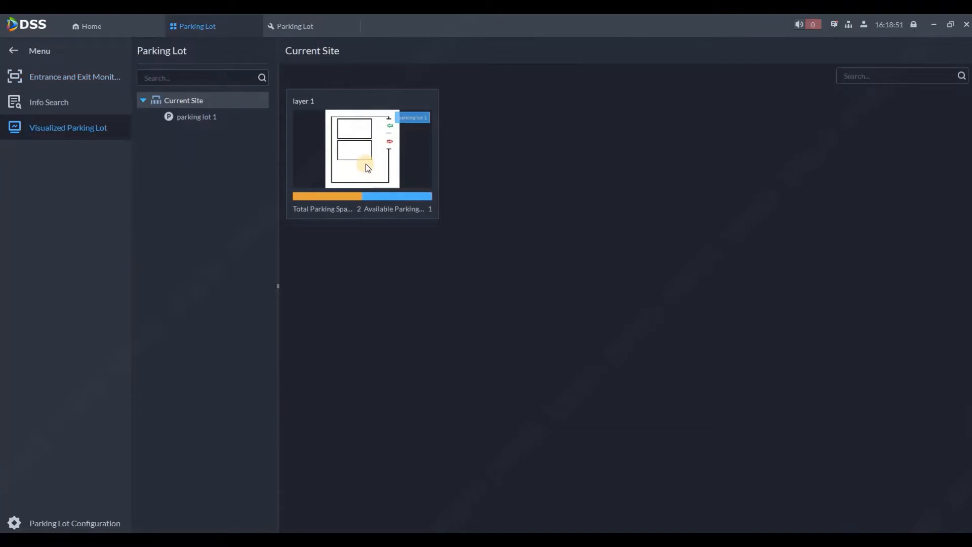
View layer 1 in the visualized parking lot and close both Parking Lot pages
{"action": "left_click", "coordinate": [366, 163]}
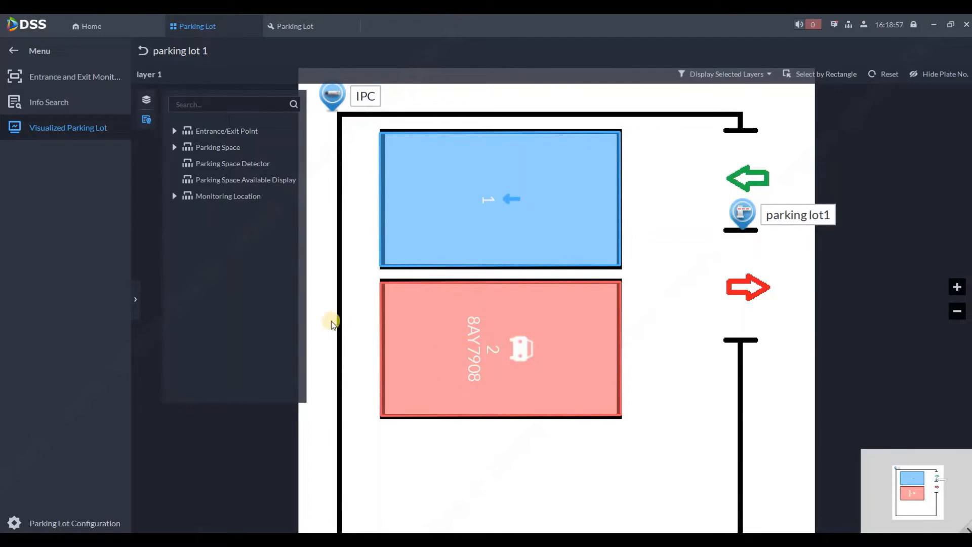
{"action": "left_click", "coordinate": [254, 26]}
{"action": "left_click", "coordinate": [248, 26]}
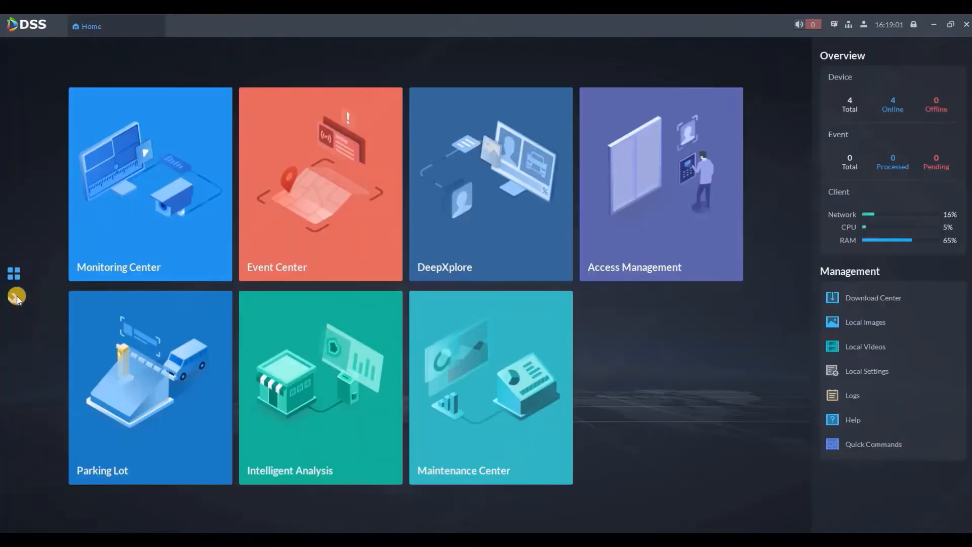
Start adding an event in the Event configuration with Parking Lot as source type and Parking Overtime as triggered event
{"action": "left_click", "coordinate": [17, 295]}
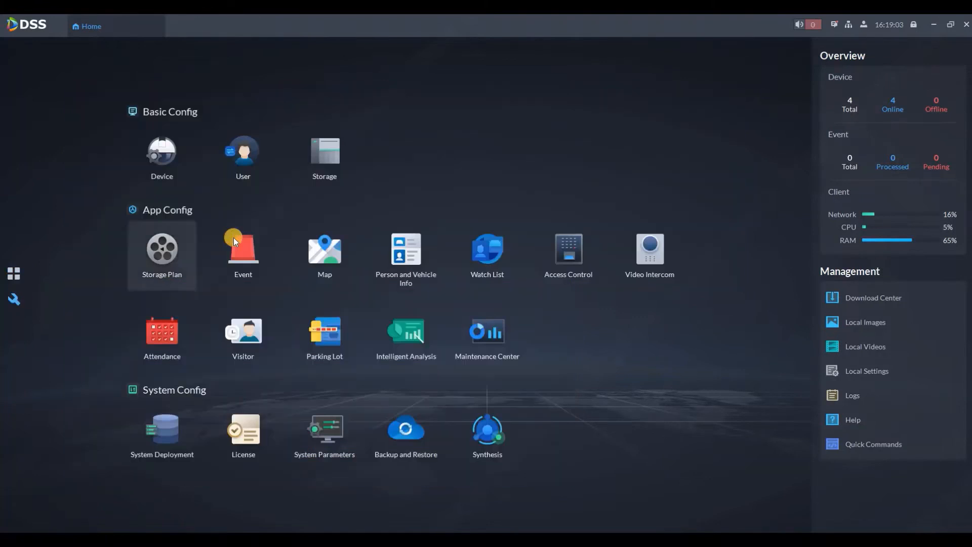
{"action": "left_click", "coordinate": [234, 240]}
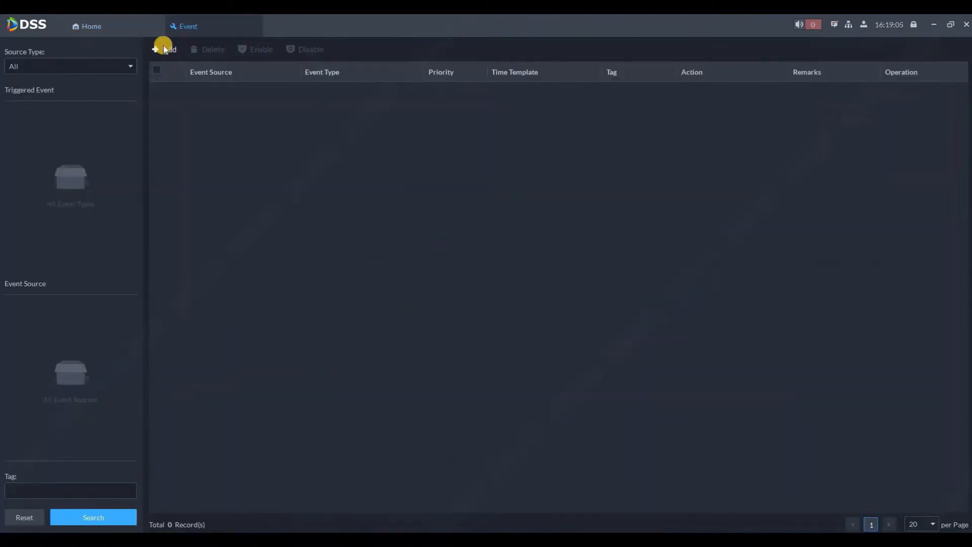
{"action": "left_click", "coordinate": [165, 49]}
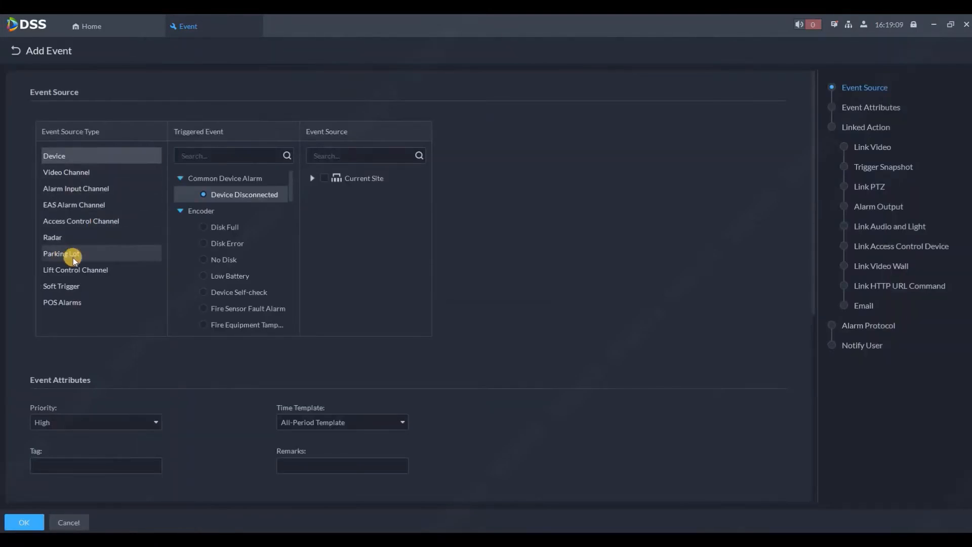
{"action": "left_click", "coordinate": [74, 258]}
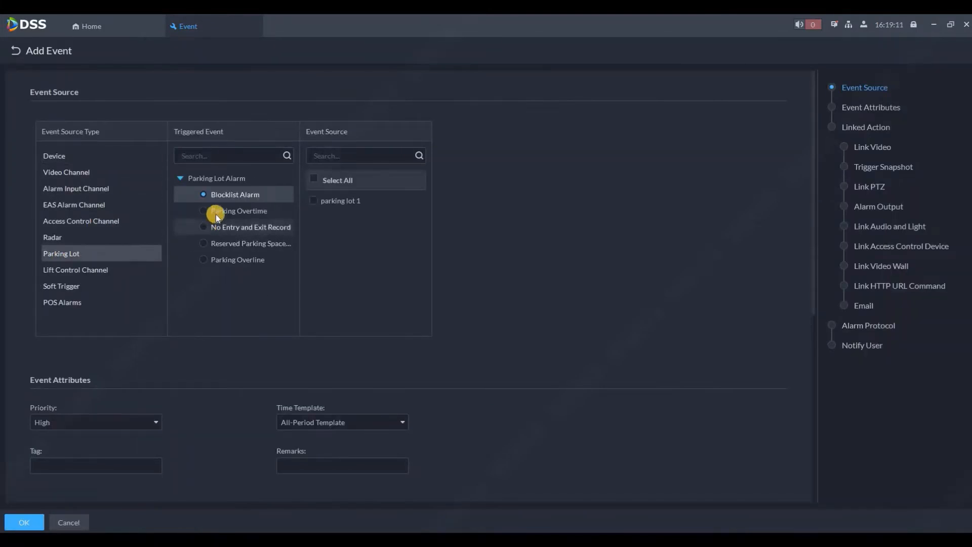
{"action": "left_click", "coordinate": [221, 214]}
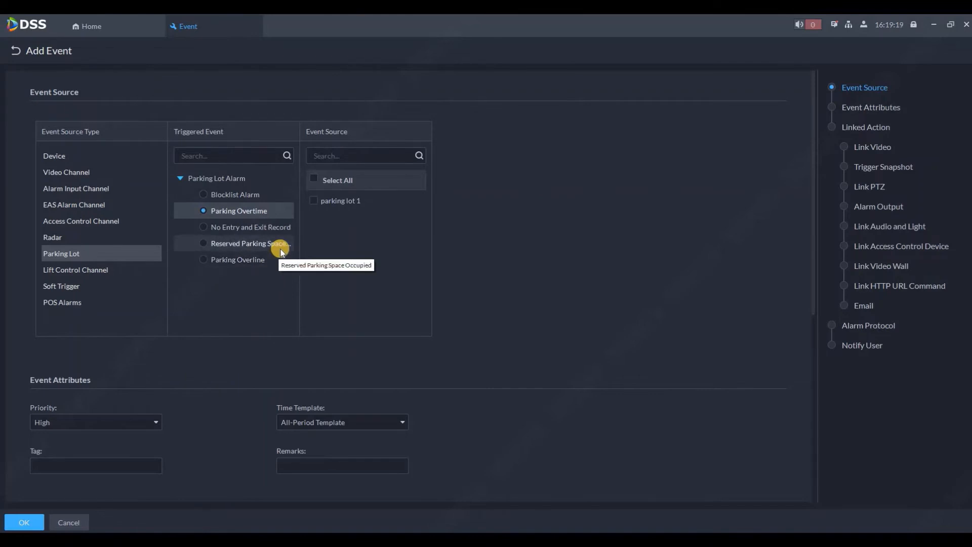
Select Reserved Parking Space Occupied for parking lot 1, close the Event page without saving, and return to the applications overview
{"action": "left_click", "coordinate": [246, 246]}
{"action": "left_click", "coordinate": [317, 200]}
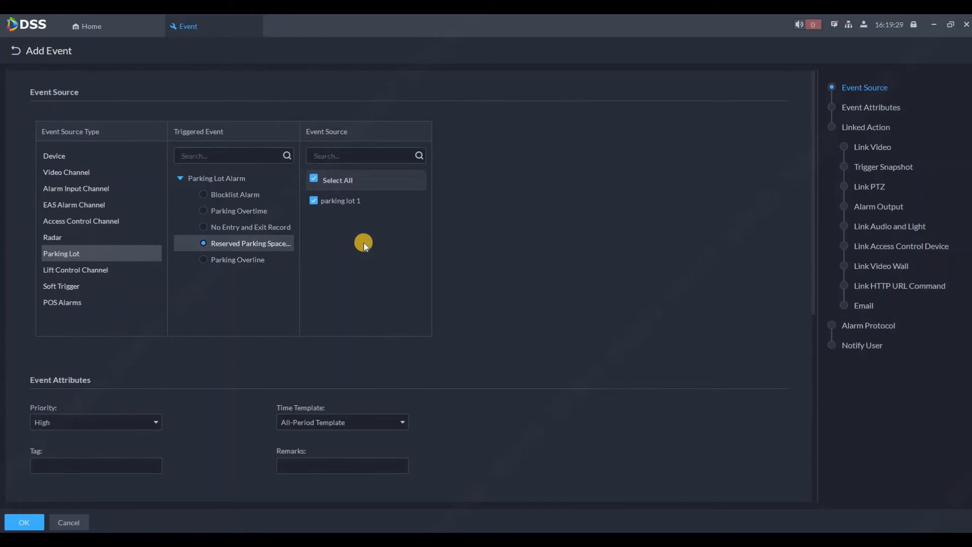
{"action": "left_click", "coordinate": [254, 27]}
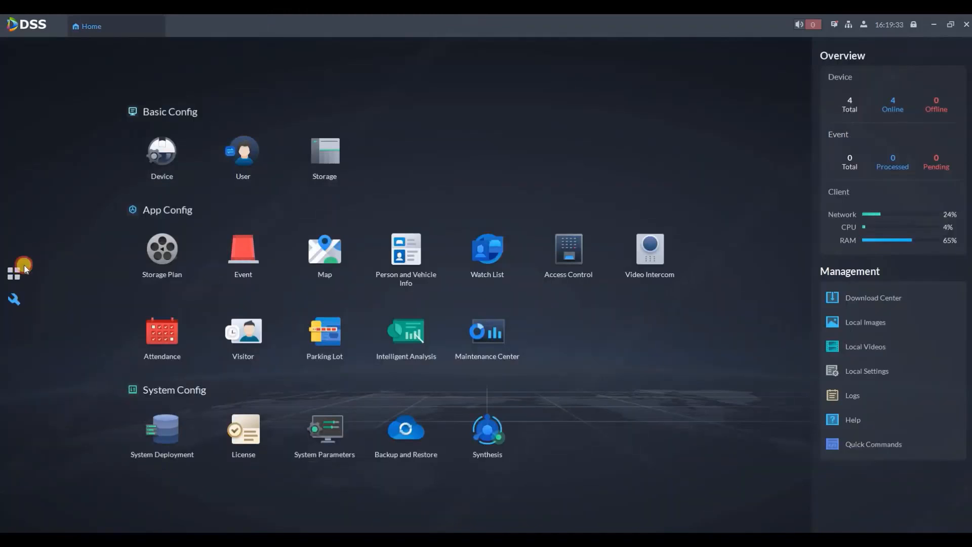
{"action": "left_click", "coordinate": [23, 269]}
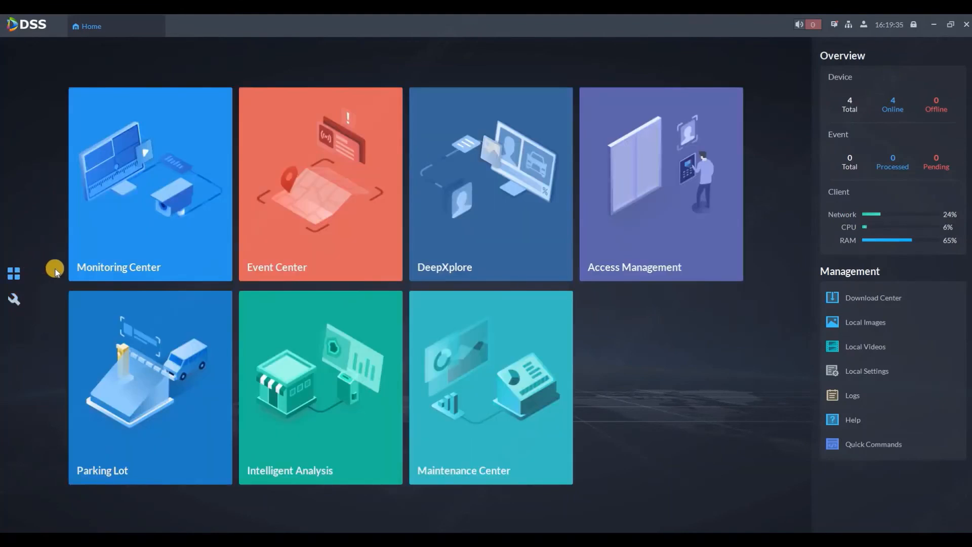